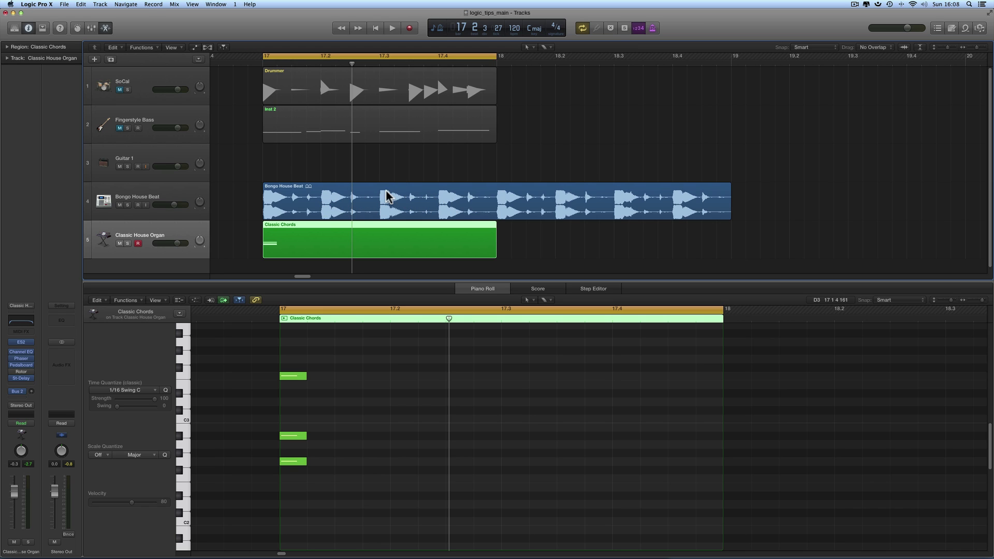
Step: Select the Classic Chords organ region and play it back briefly
click(334, 232)
key(space)
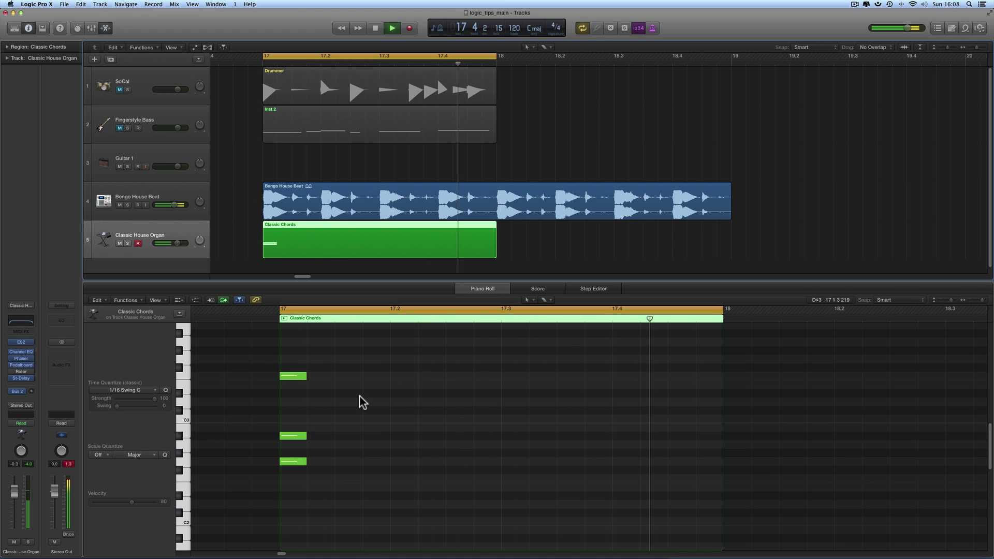
key(space)
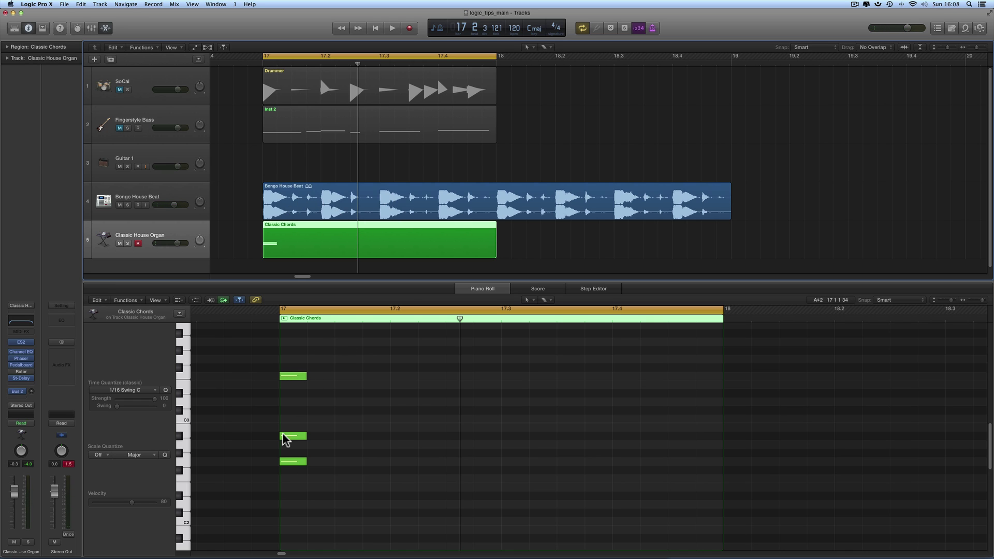
Step: Enable the advanced options in Logic's General preferences, then close the preferences window
mouse_move(286, 440)
click(37, 4)
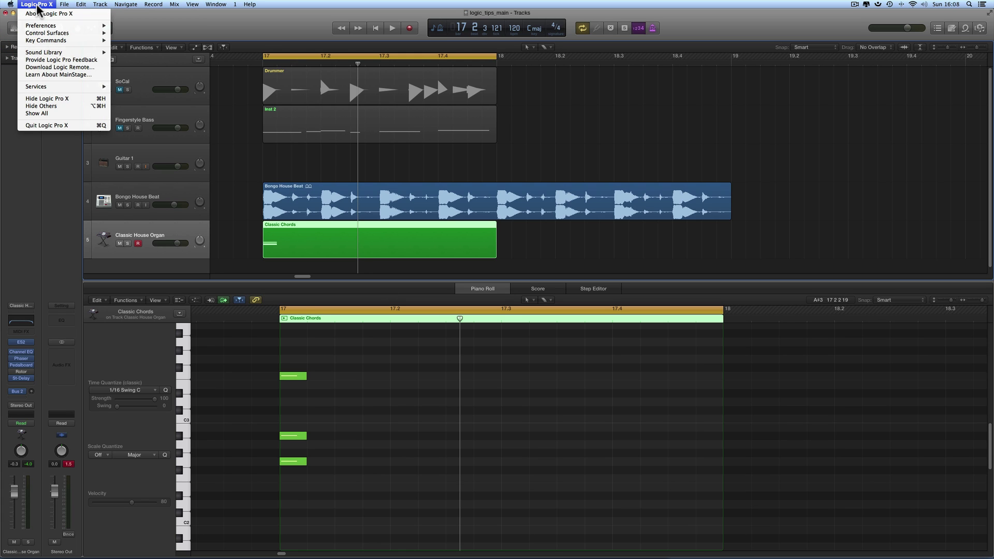
mouse_move(44, 26)
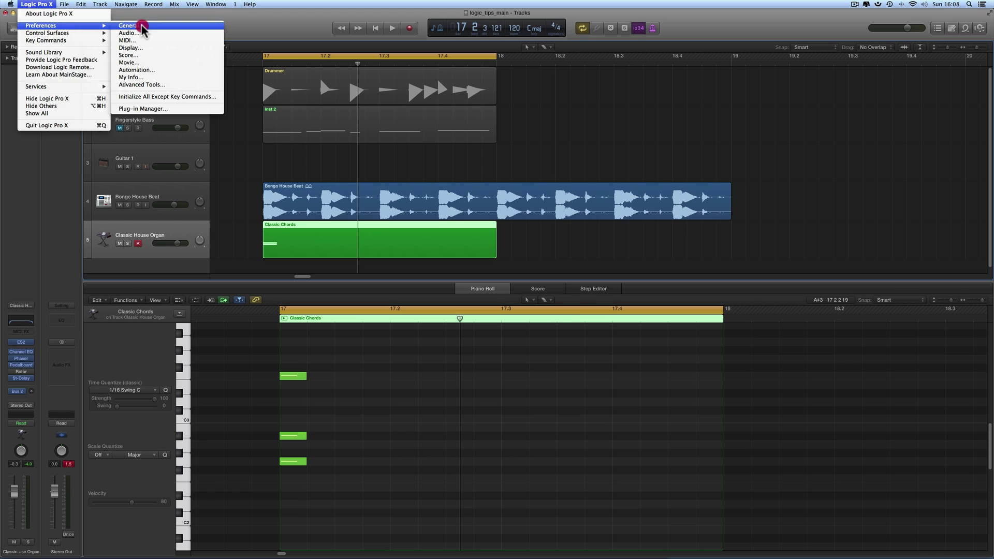
click(139, 25)
drag(406, 257, 392, 275)
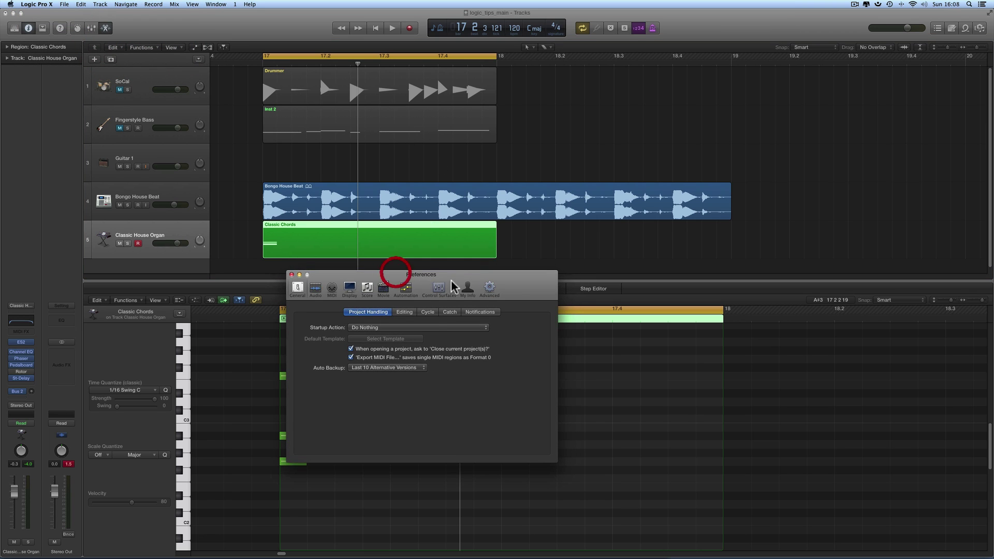
click(489, 288)
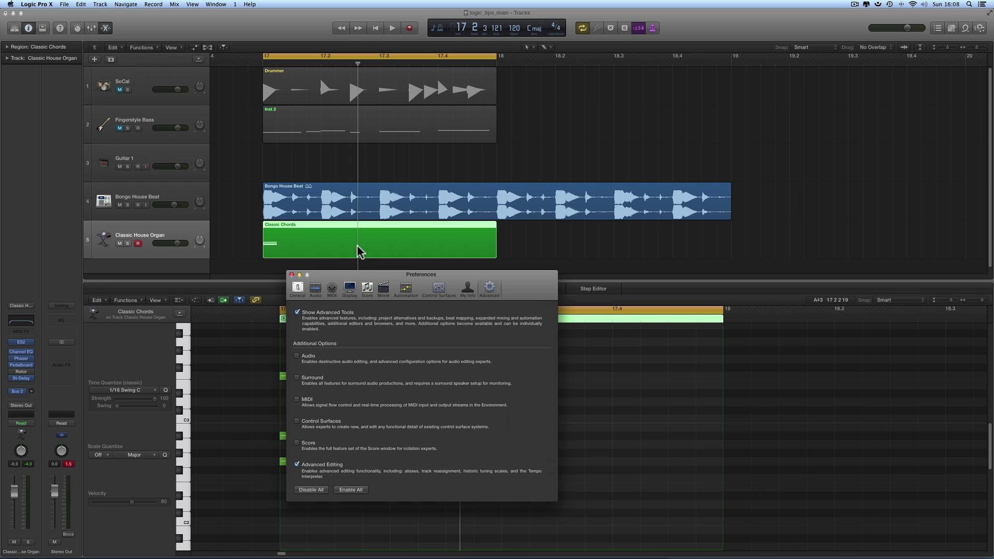
click(293, 275)
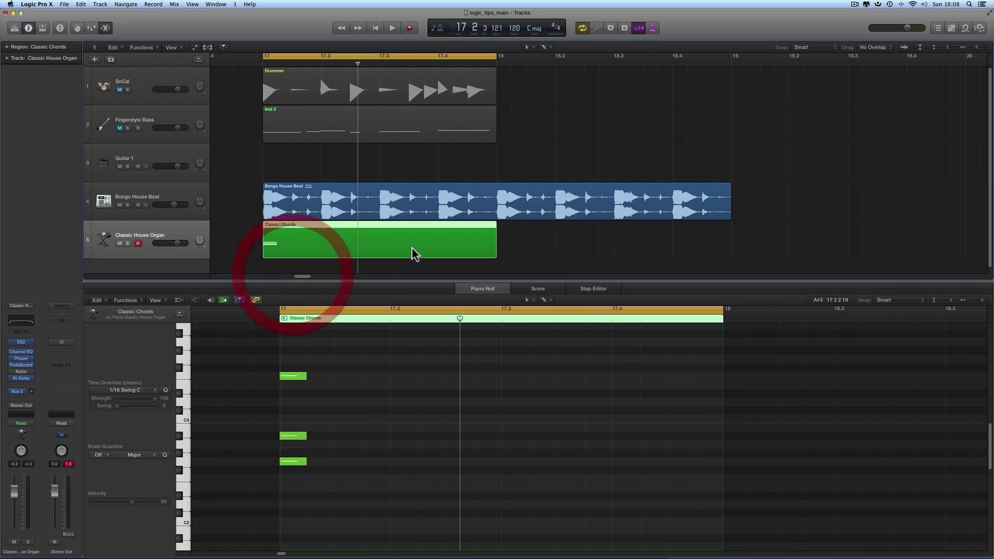
Step: Show the toolbar with its nudge value controls and bring up its customize menu
click(43, 29)
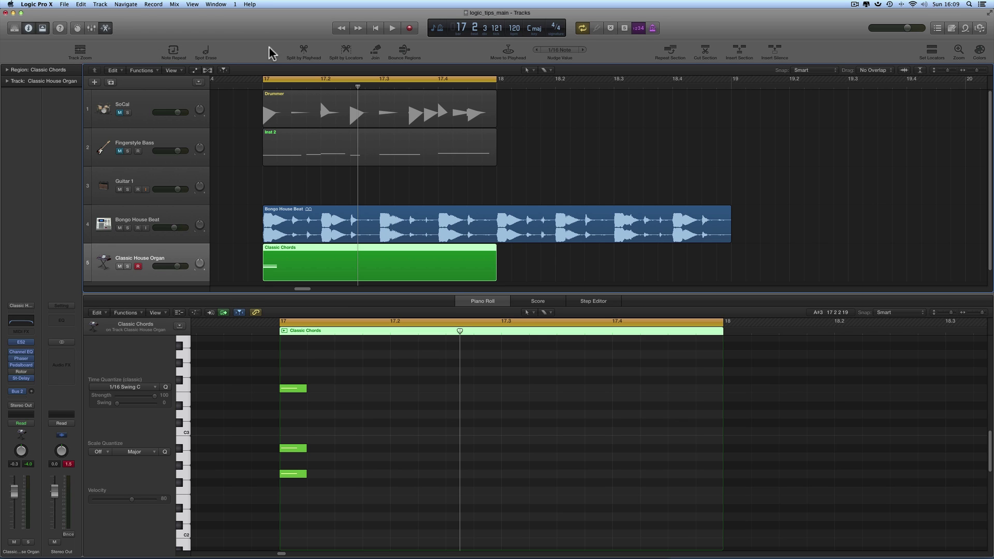
click(43, 28)
click(43, 29)
right_click(247, 54)
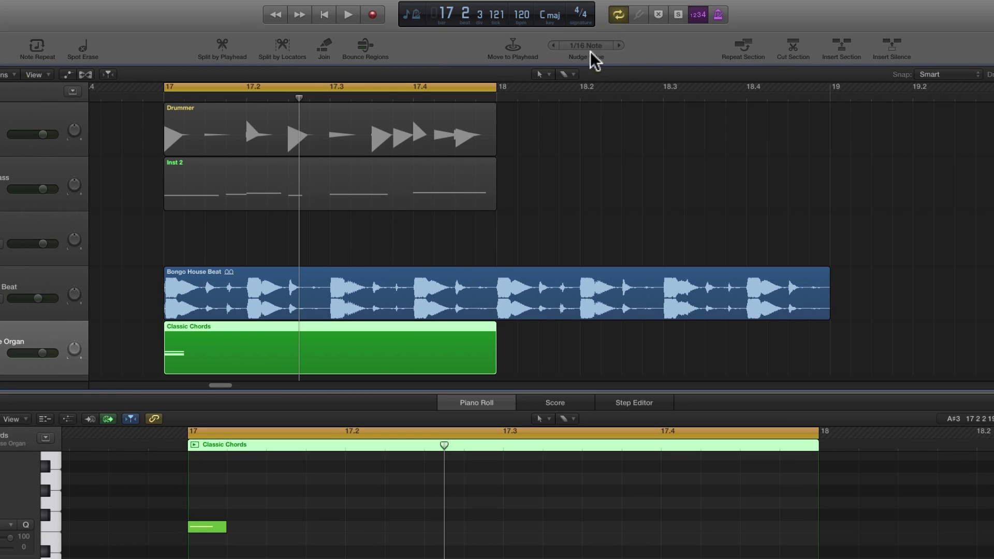
click(584, 39)
click(592, 46)
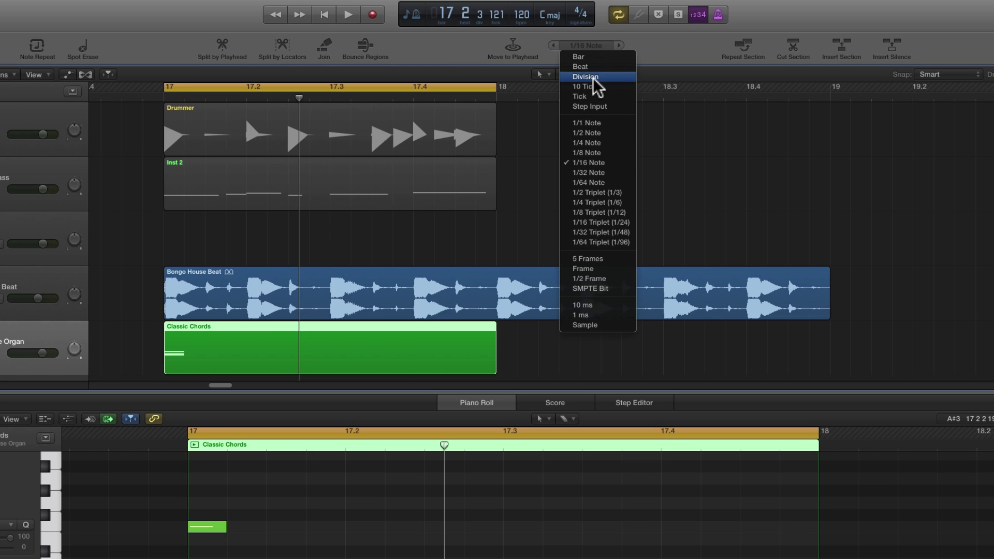
click(537, 139)
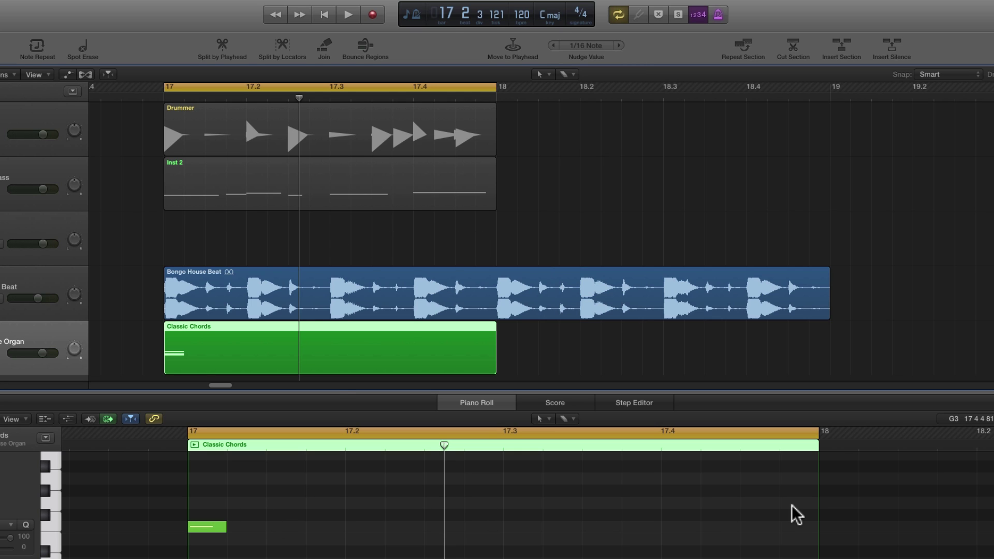
click(590, 46)
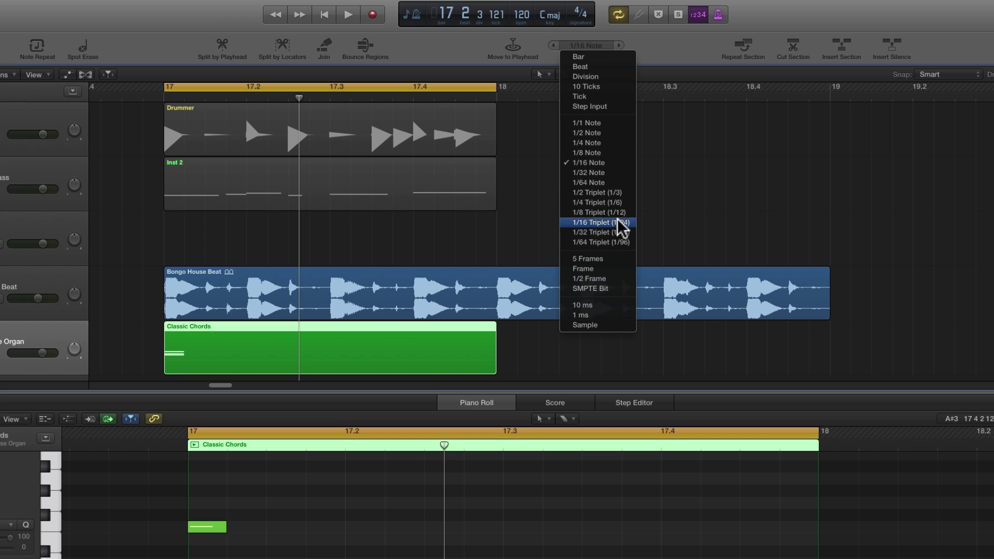
click(598, 164)
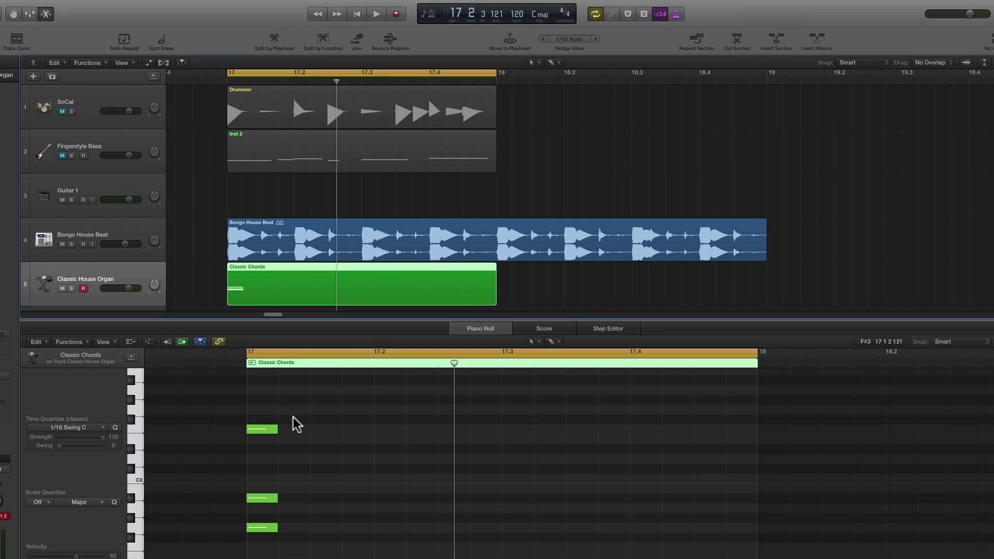
Step: Select the three chord notes and nudge them nine sixteenths later
drag(293, 417, 260, 547)
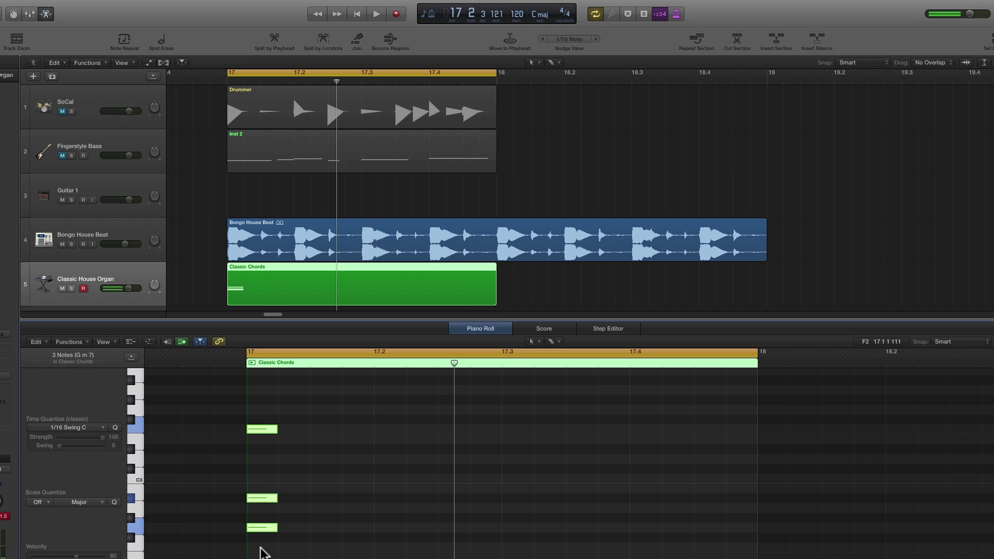
click(597, 40)
click(596, 39)
click(596, 40)
click(596, 39)
click(596, 39)
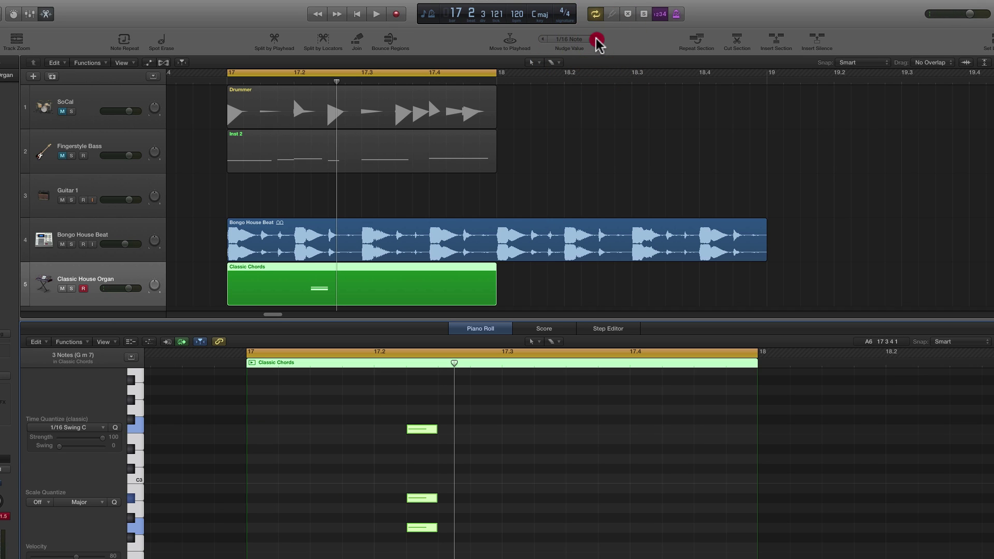
click(597, 39)
click(597, 40)
click(596, 40)
click(596, 39)
click(597, 39)
click(596, 40)
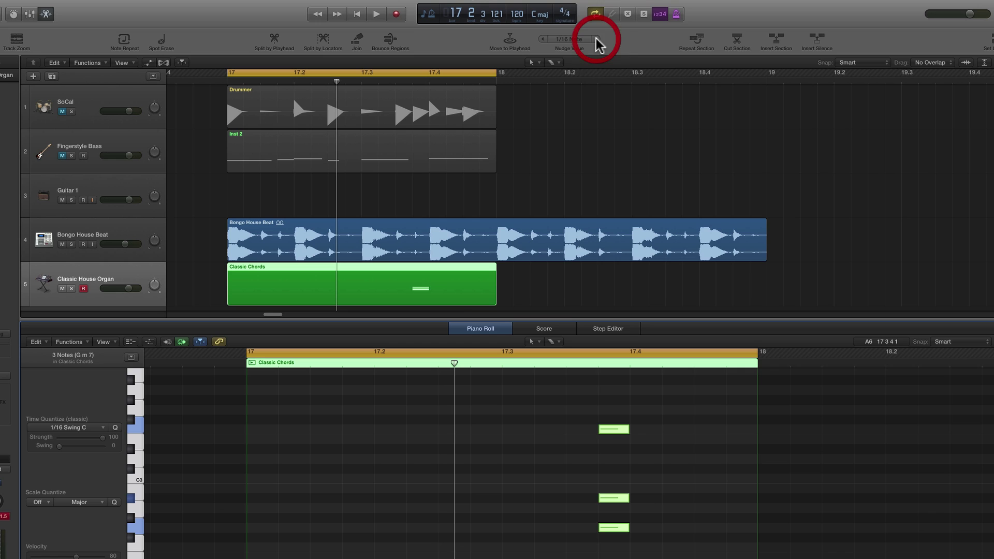
click(597, 40)
Step: Nudge the chord back to the start of bar 17 in sixteenth steps
click(543, 40)
click(542, 40)
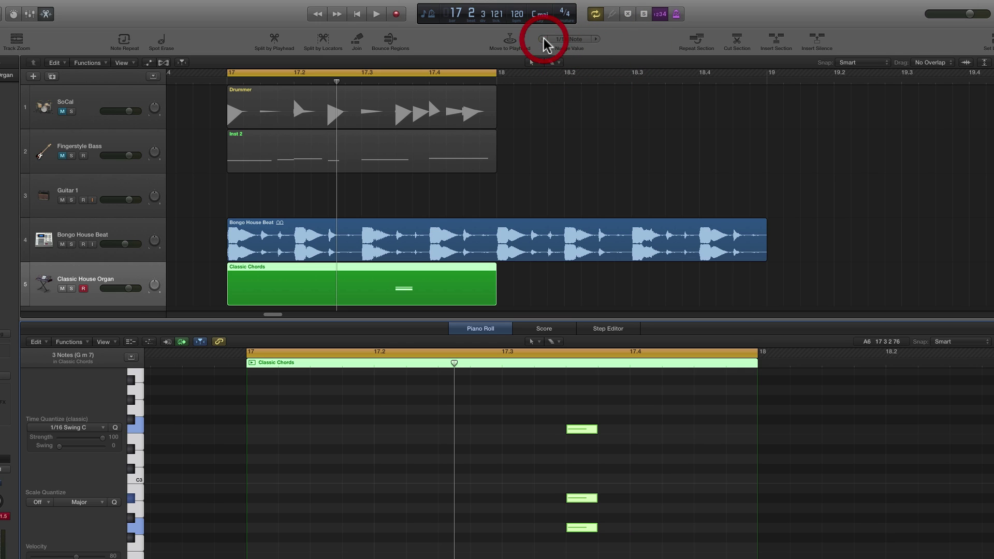
click(542, 39)
click(543, 39)
click(543, 39)
click(543, 39)
click(542, 39)
click(542, 40)
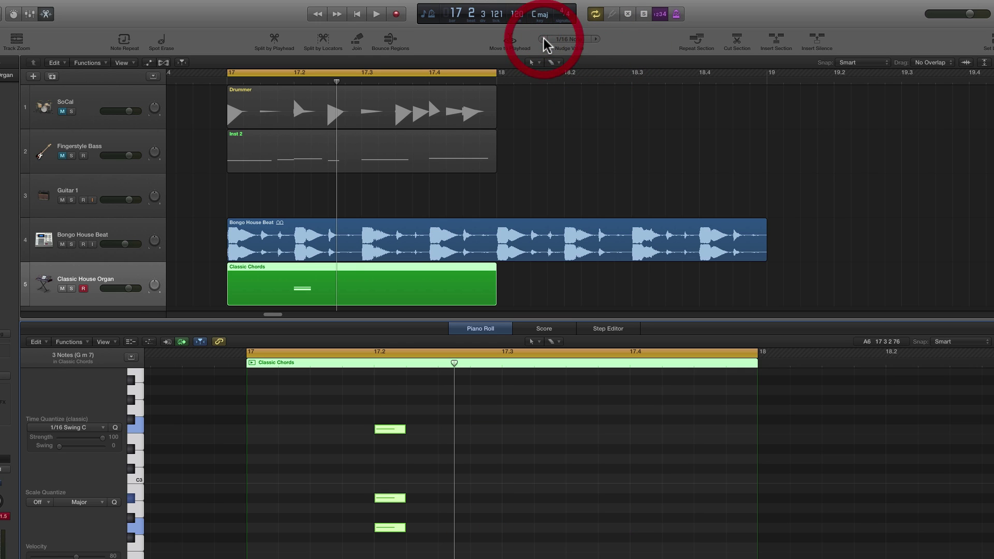
click(543, 39)
click(543, 39)
click(543, 39)
click(543, 39)
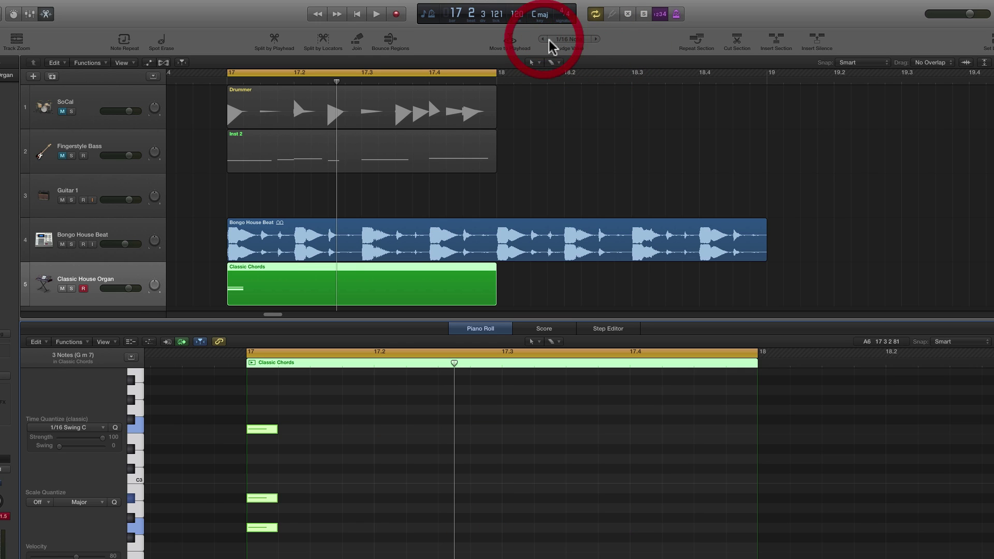
click(595, 40)
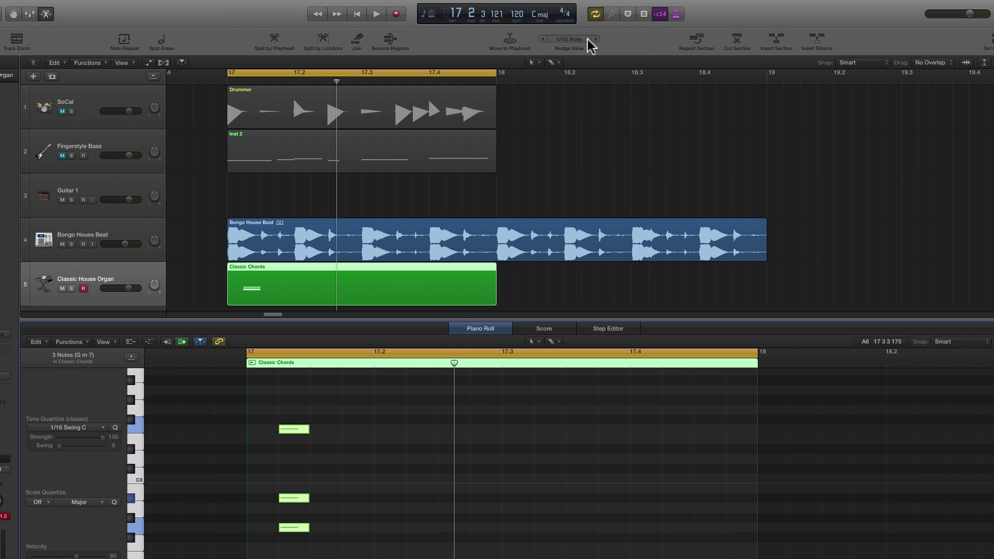
click(543, 39)
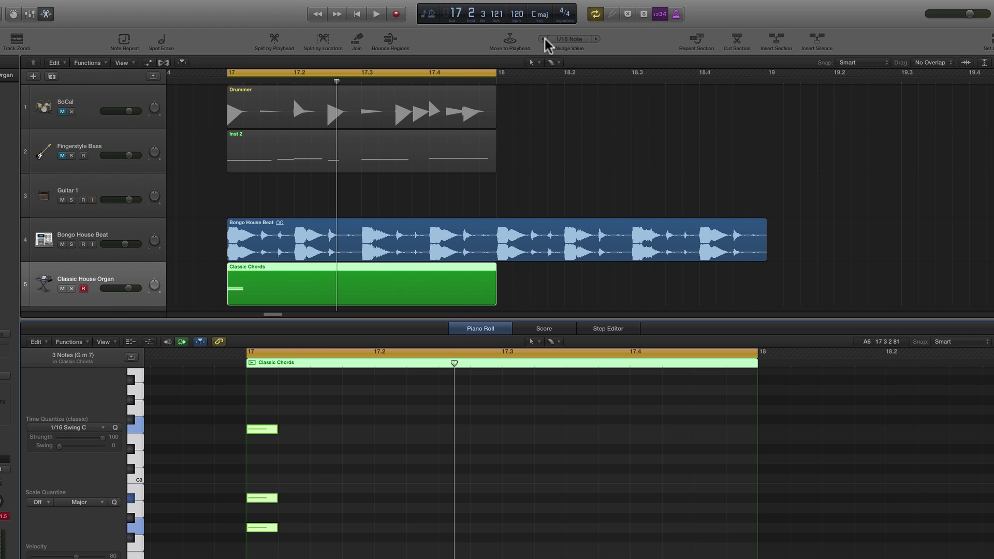
Step: Audition the chord between sixteenth nudges, leaving it a little later within bar 17
key(space)
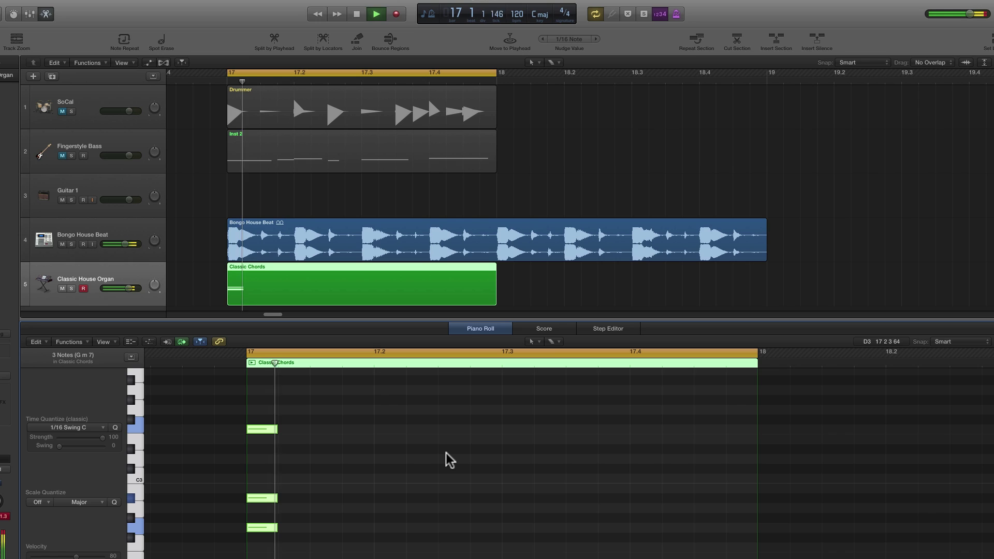
click(596, 40)
click(596, 39)
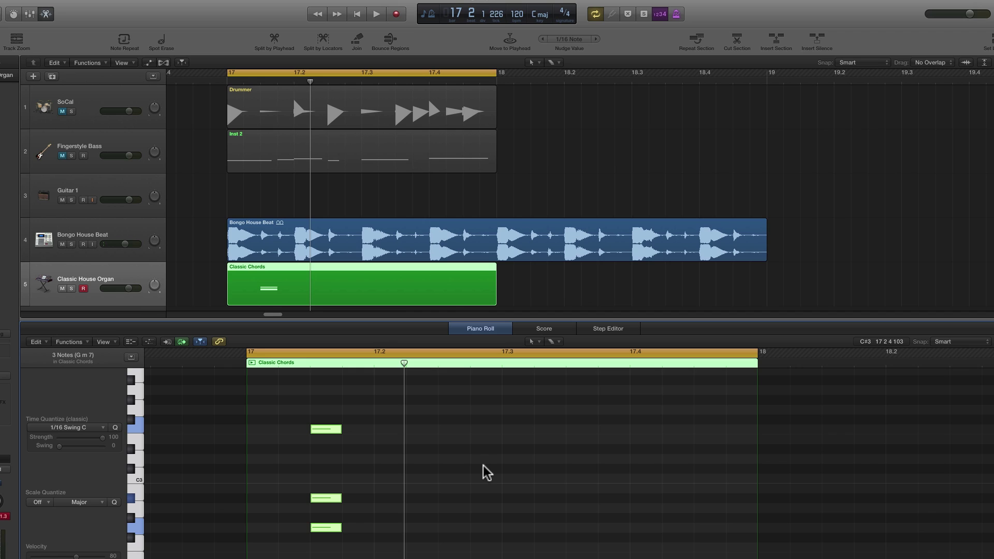
key(space)
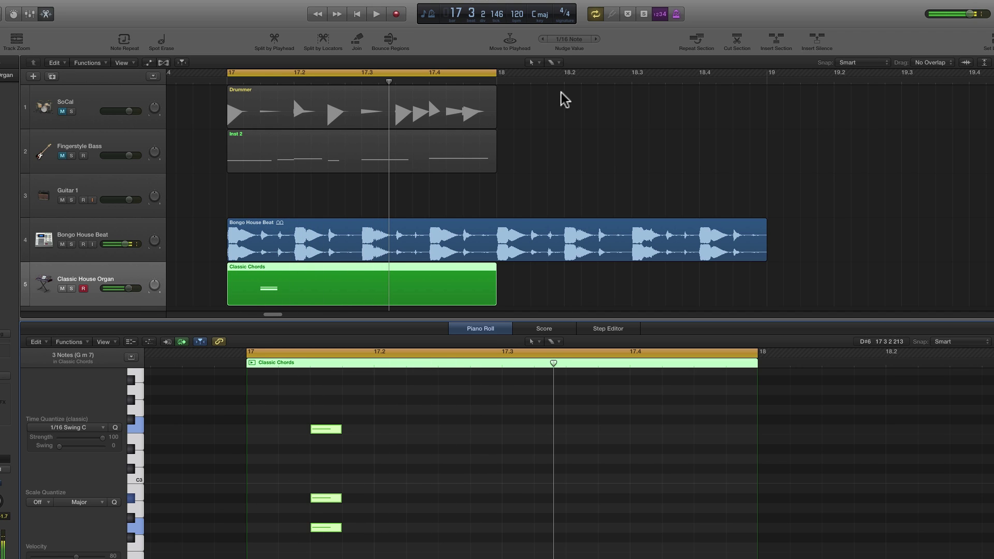
click(543, 40)
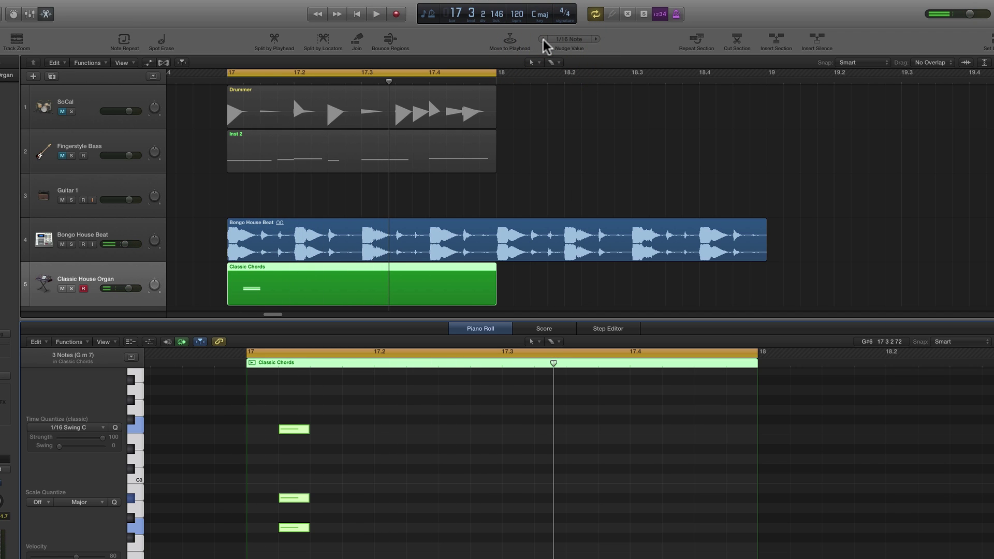
click(595, 39)
click(595, 39)
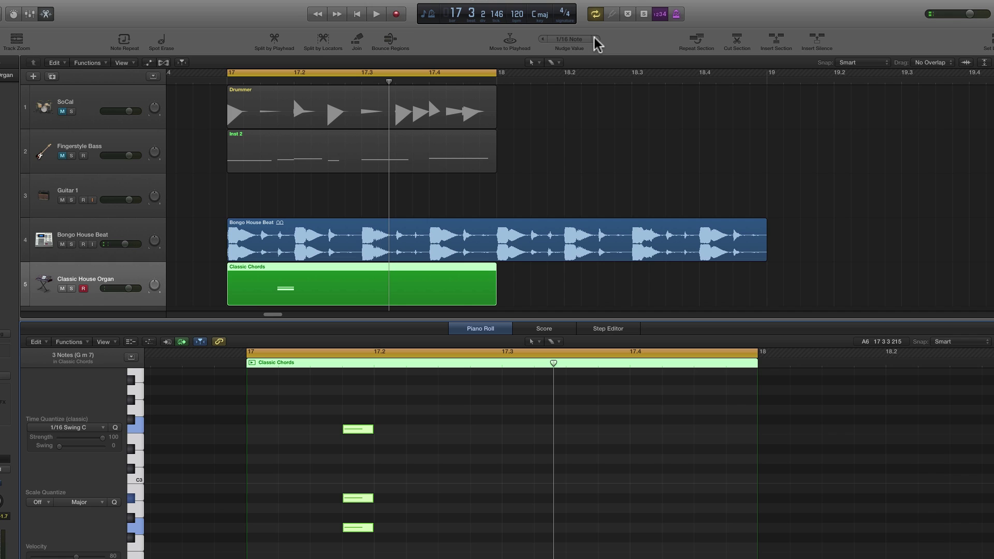
click(543, 39)
click(543, 39)
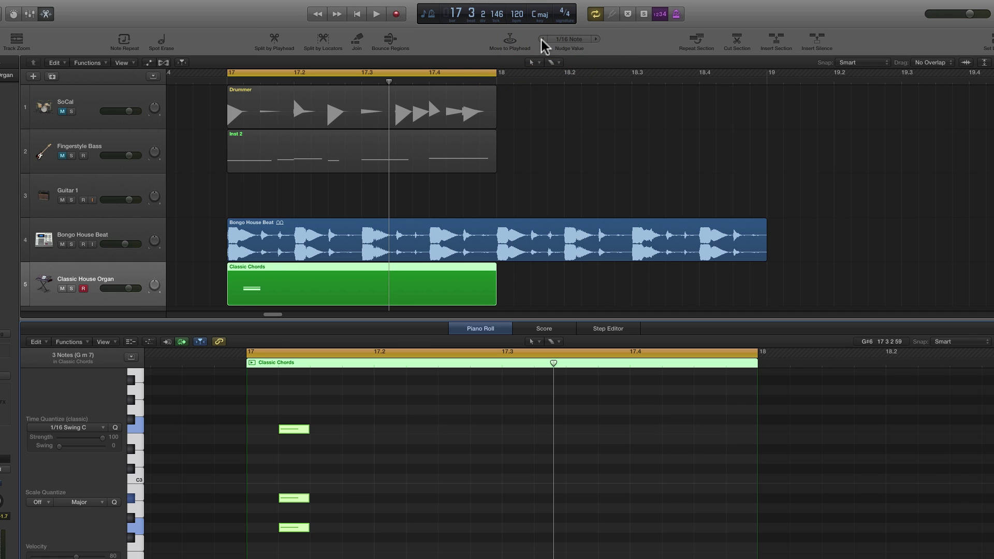
key(space)
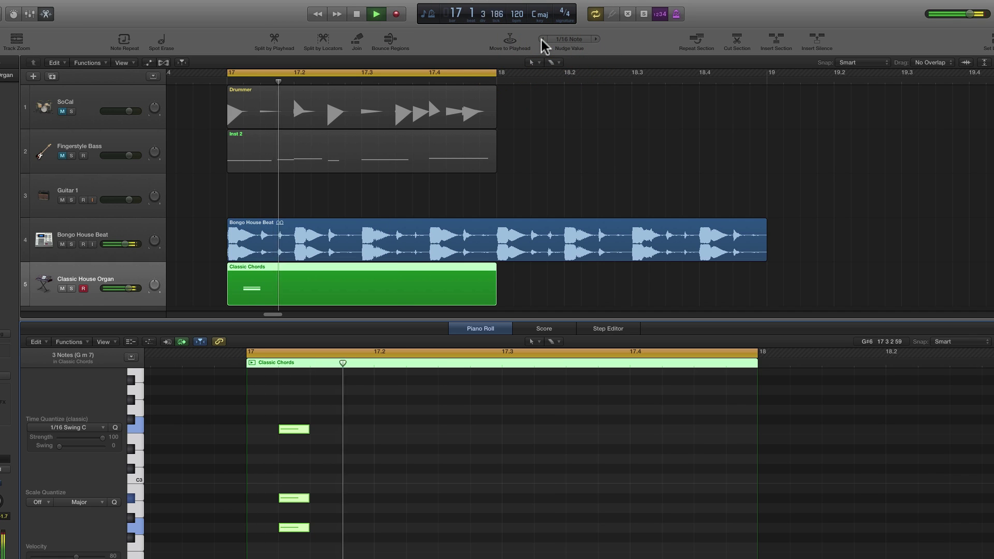
click(595, 39)
click(596, 39)
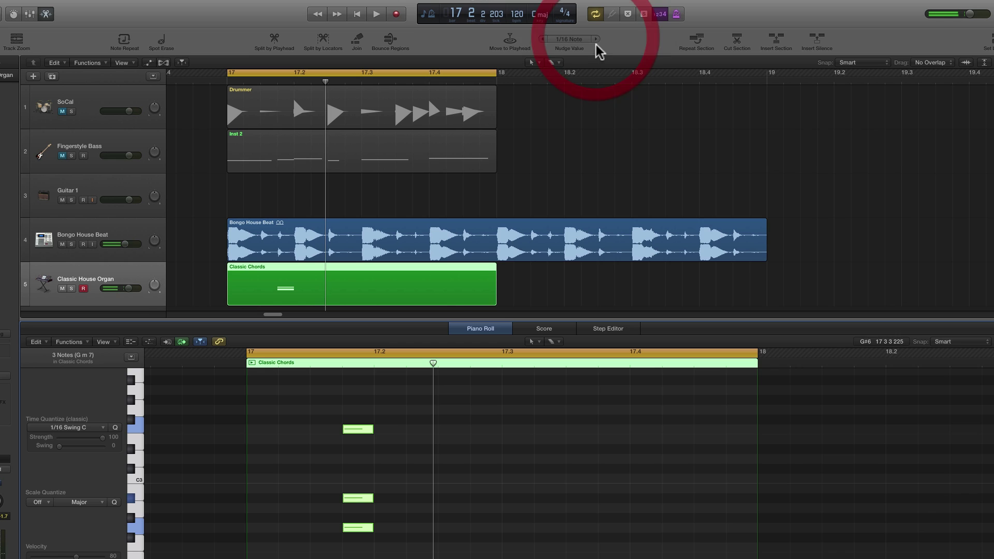
key(space)
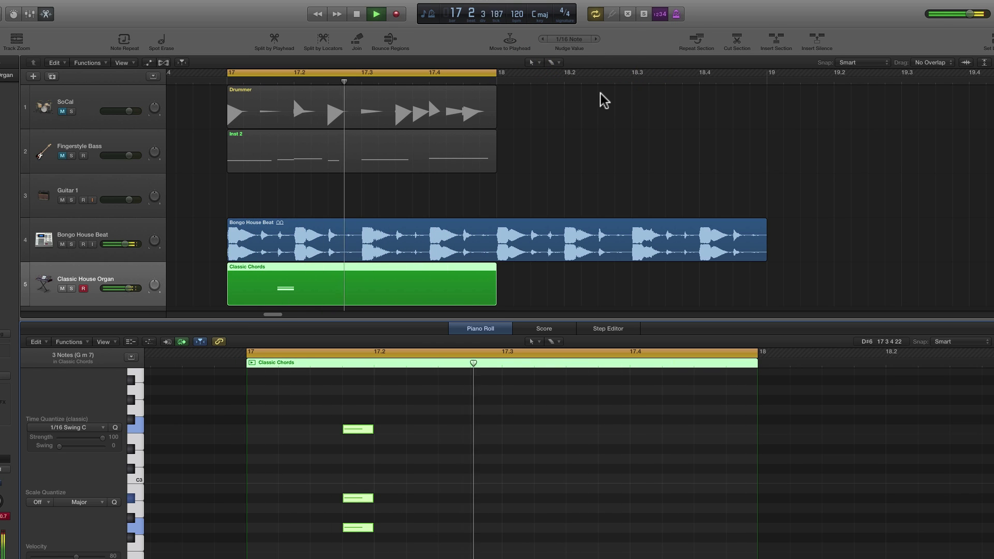
Step: Restart the loop and nudge the chord notes five sixteenths later during playback
key(space)
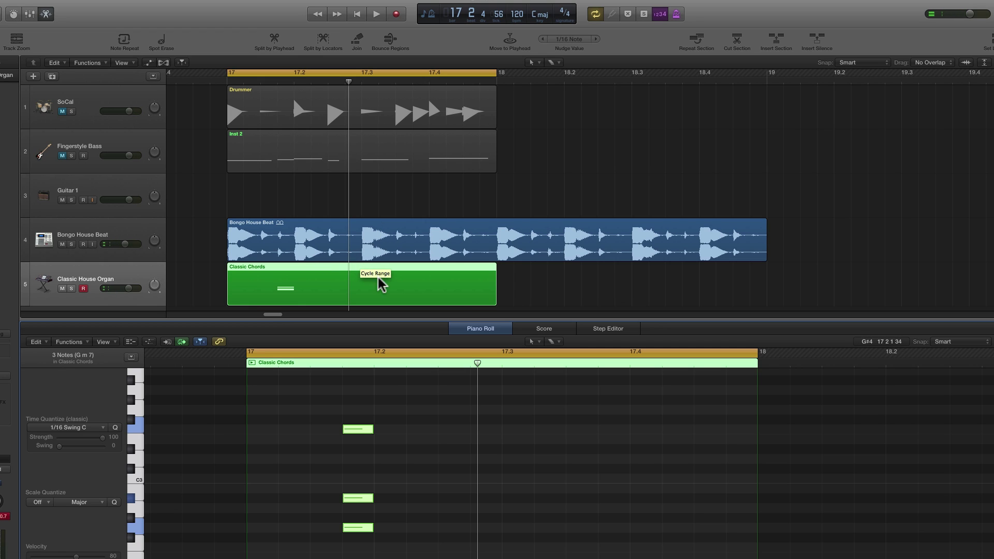
scroll(577, 282, left, 1)
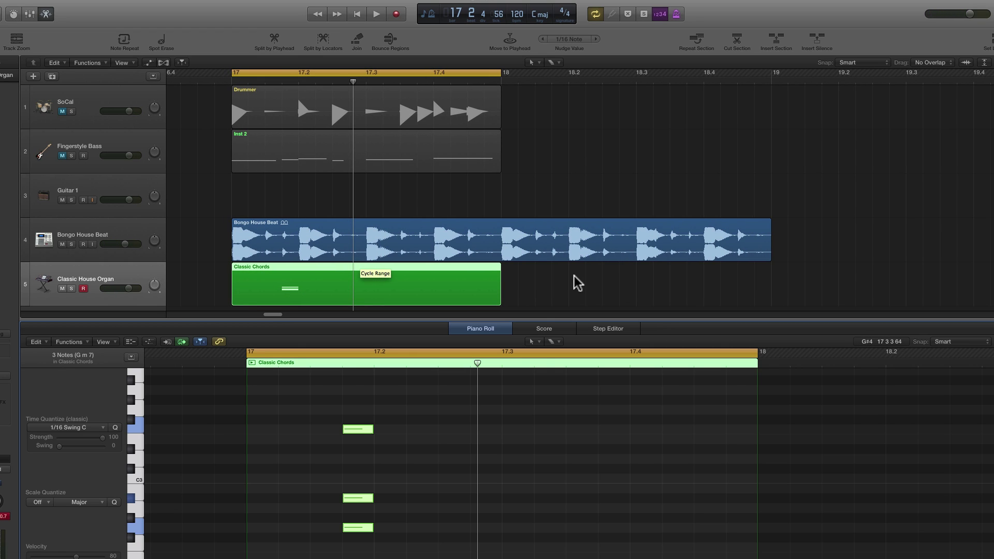
scroll(468, 444, down, 1)
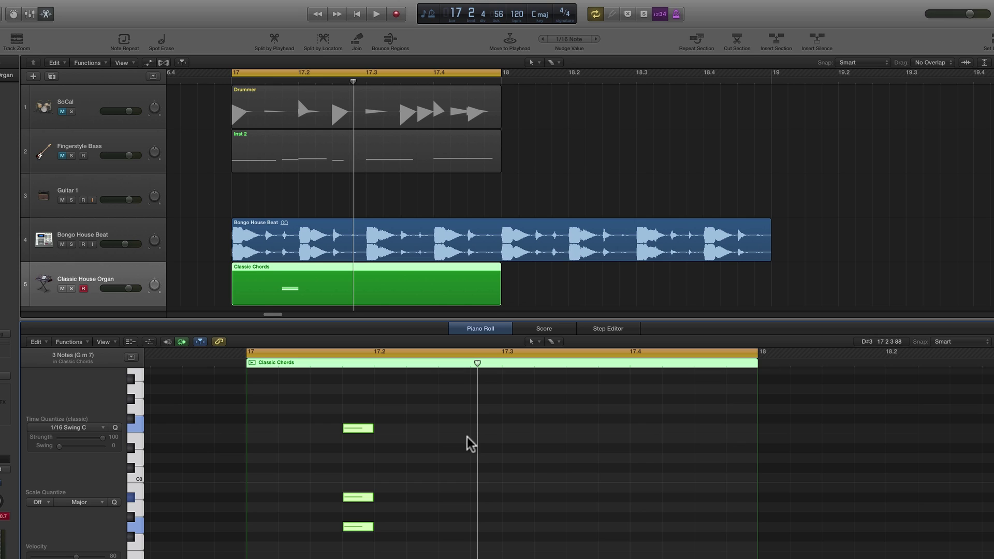
scroll(709, 457, down, 1)
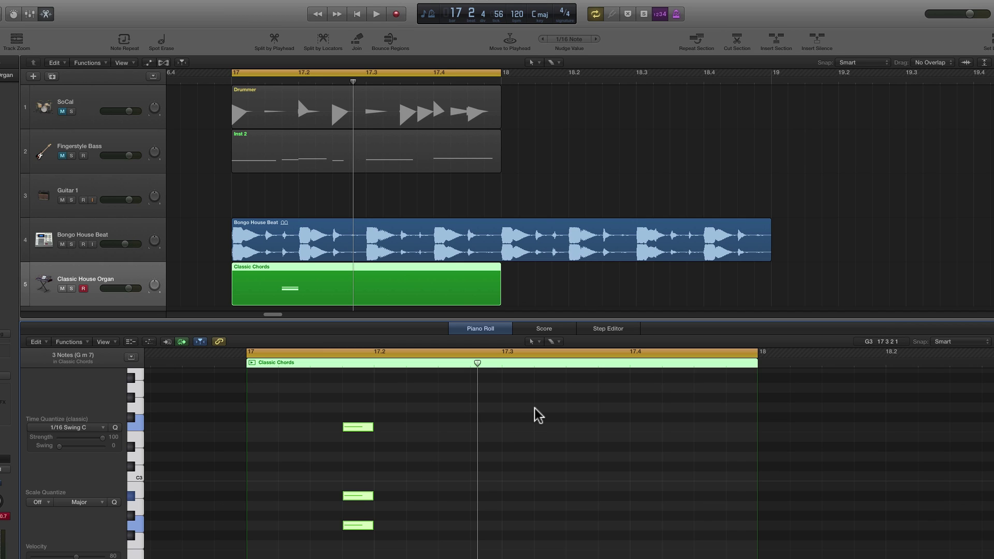
scroll(572, 68, down, 1)
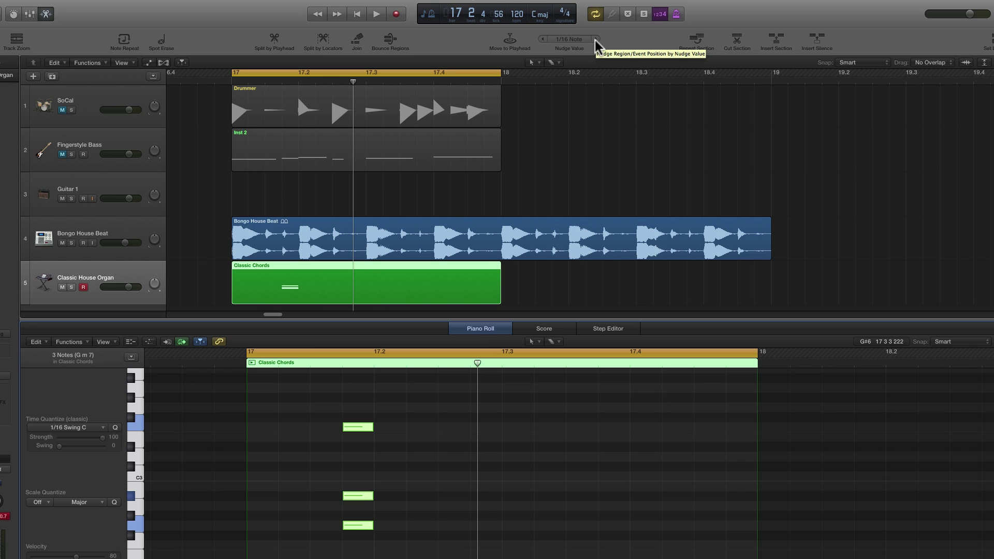
key(space)
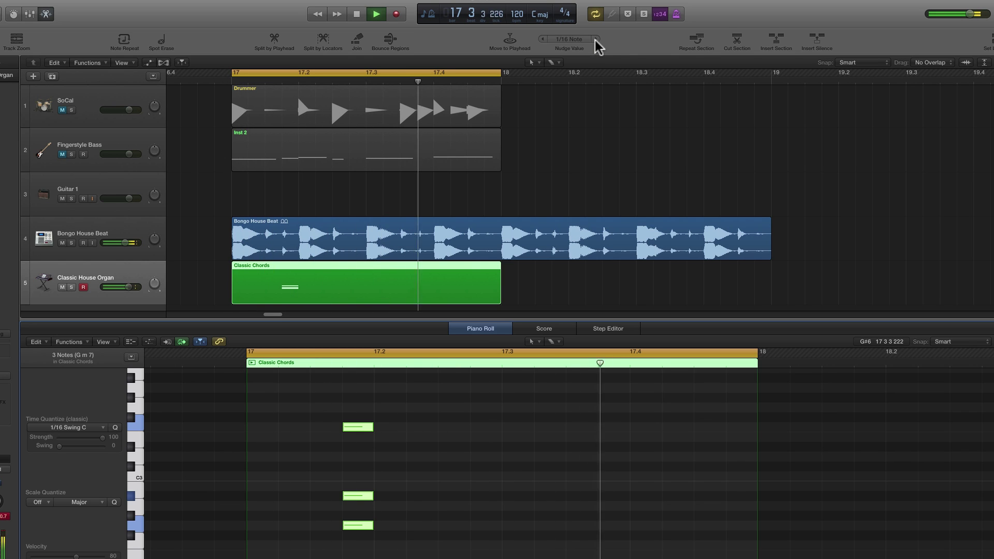
click(595, 41)
click(594, 40)
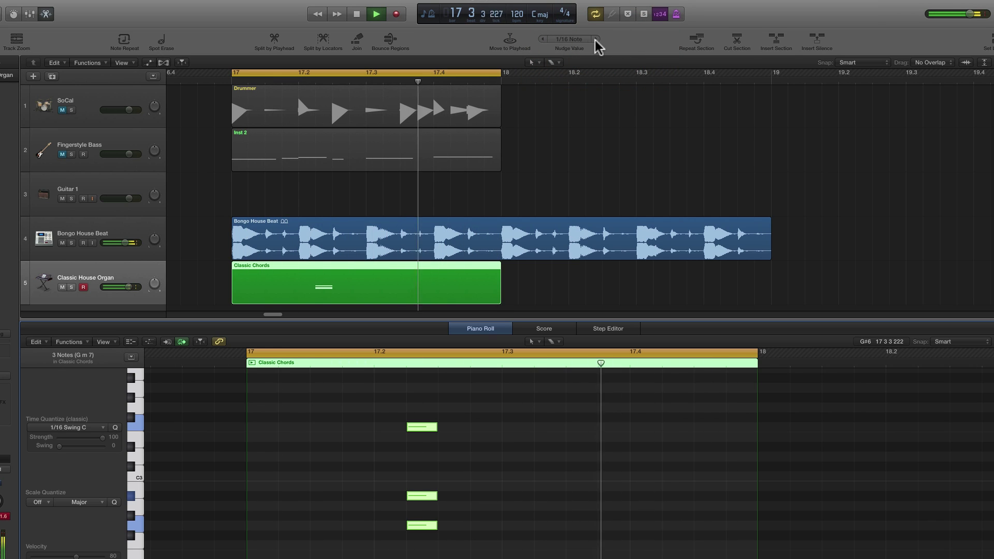
click(595, 40)
click(594, 40)
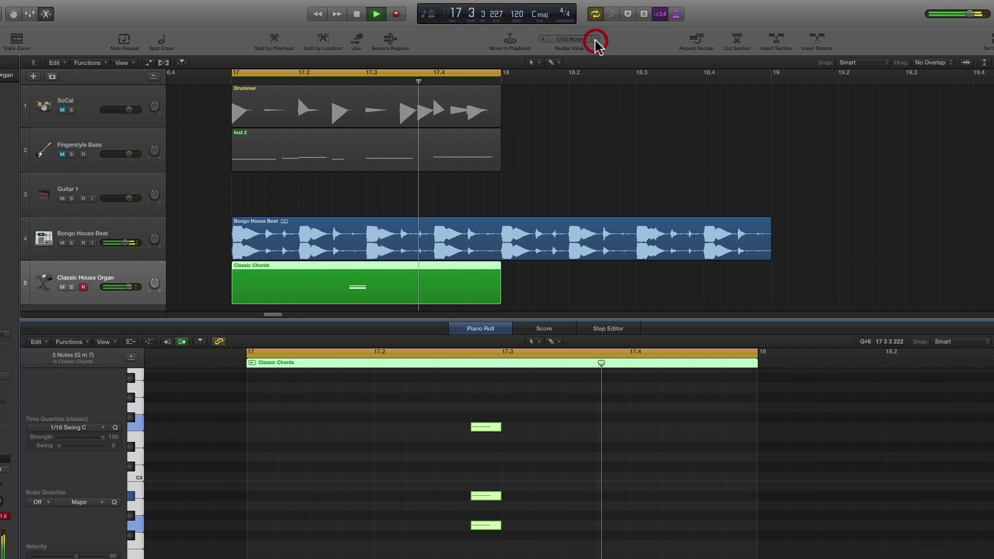
click(595, 40)
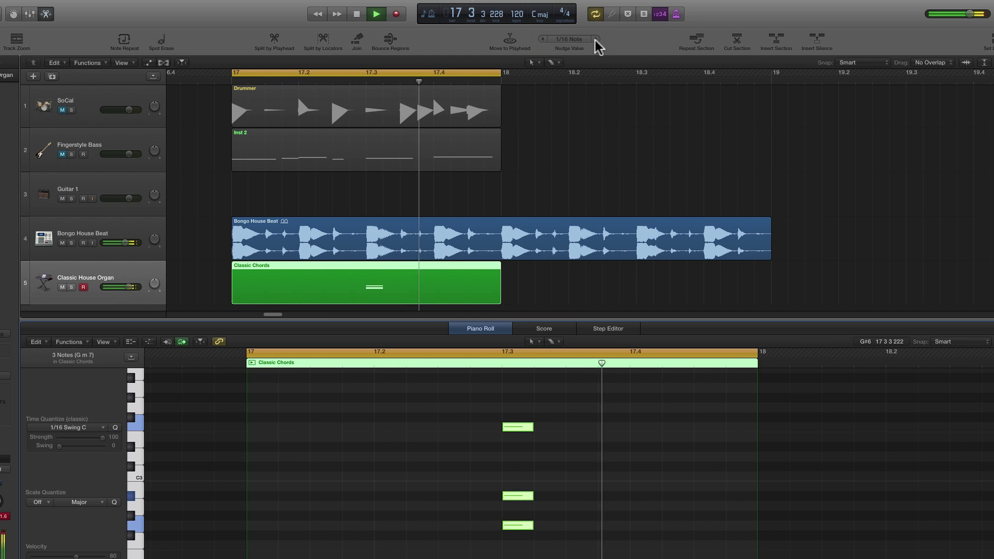
Step: Nudge seven more sixteenths until the chord sits on bar 17's last sixteenth, then stop
click(595, 40)
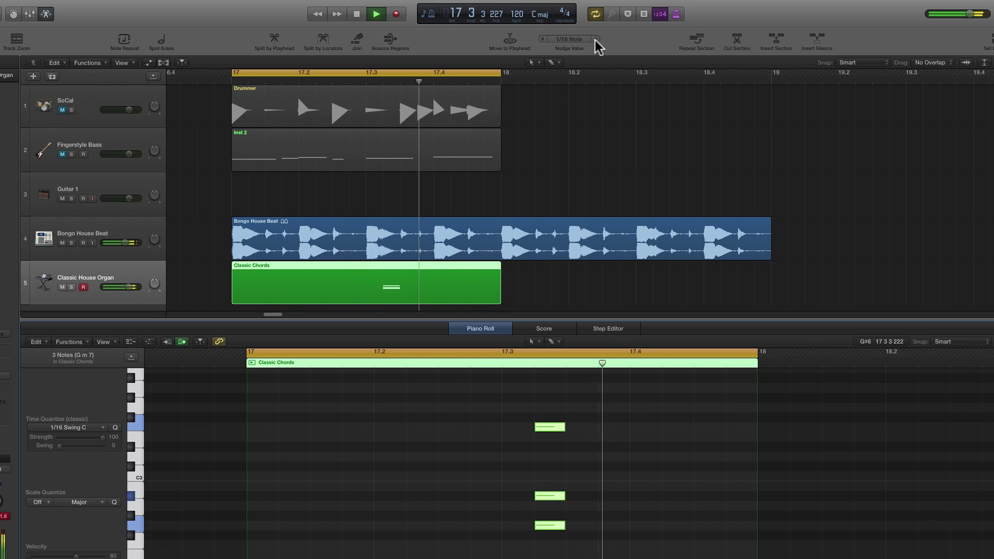
click(595, 39)
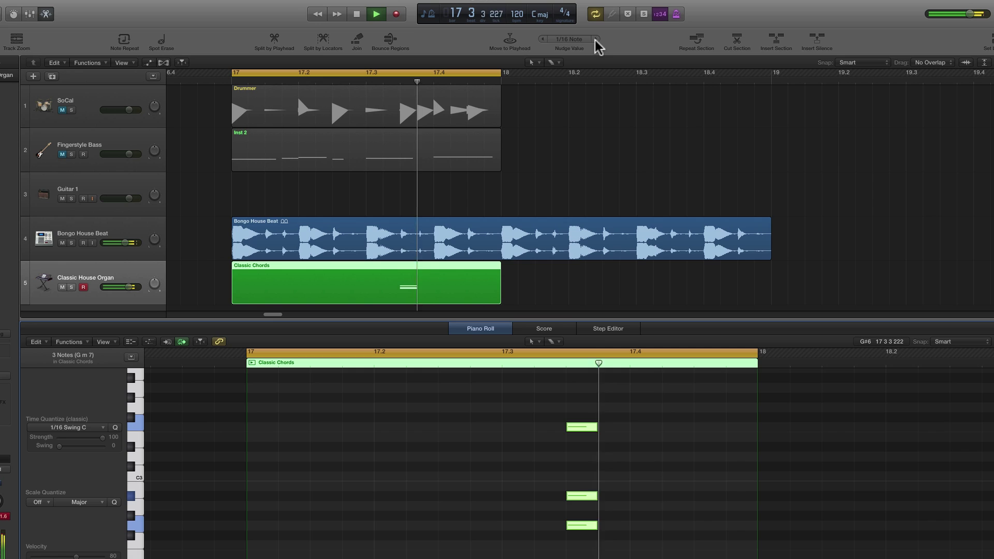
click(594, 40)
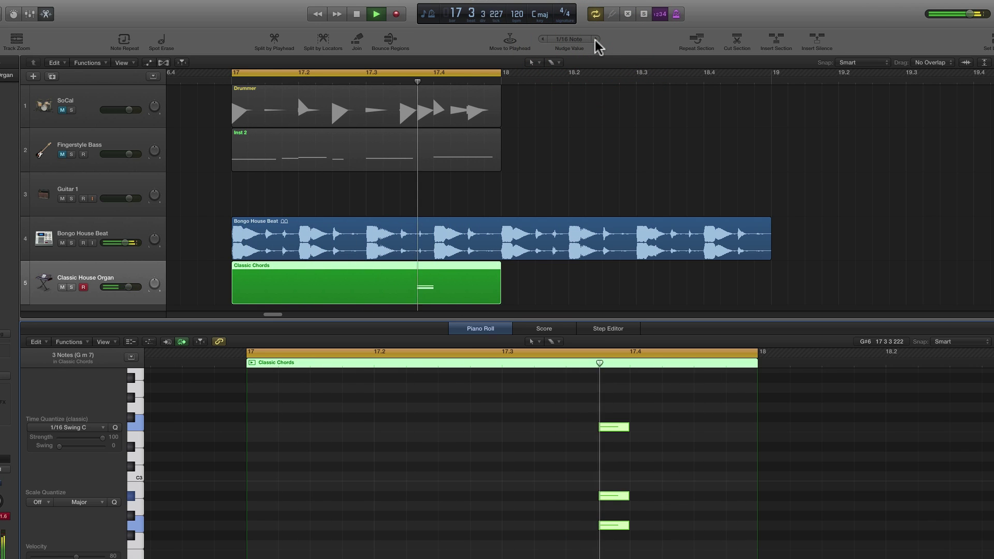
click(594, 39)
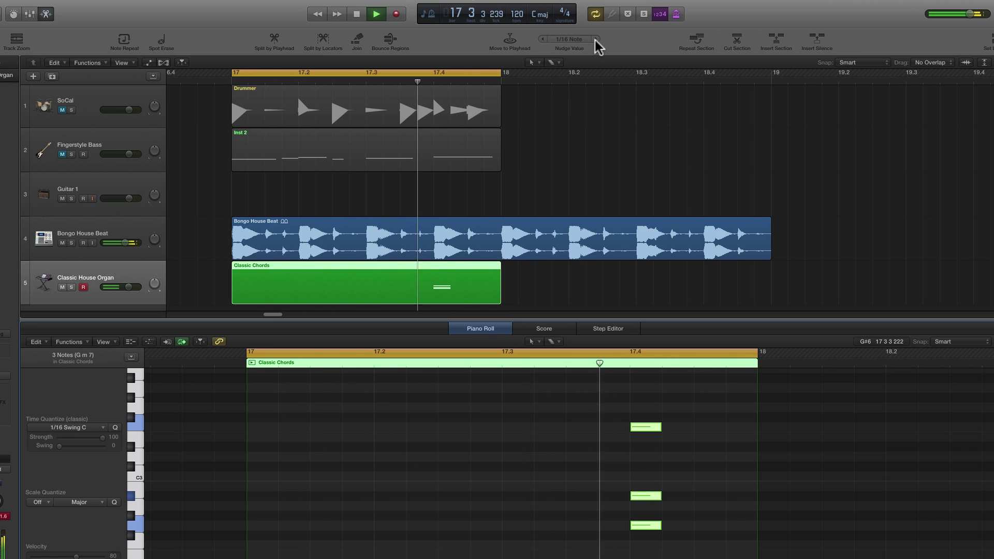
click(595, 40)
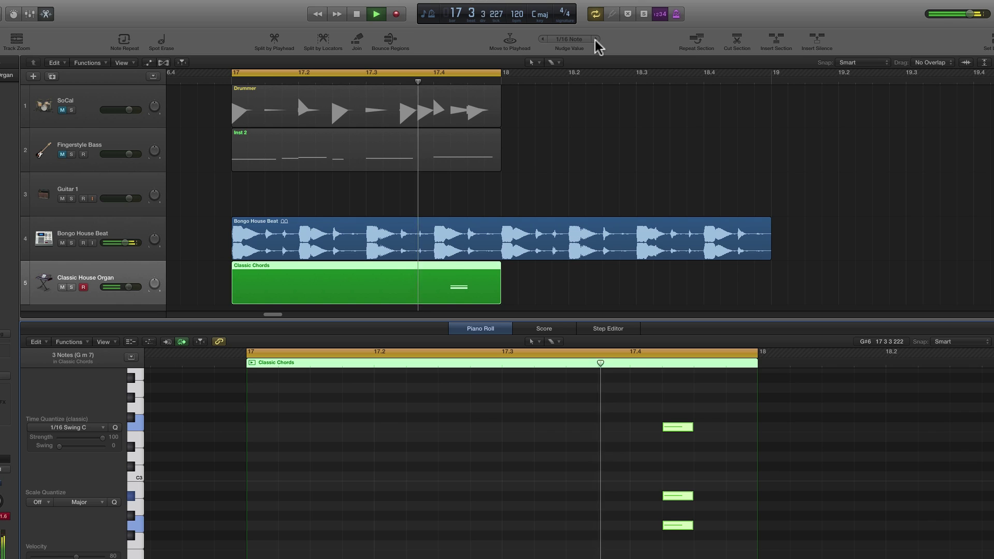
click(595, 40)
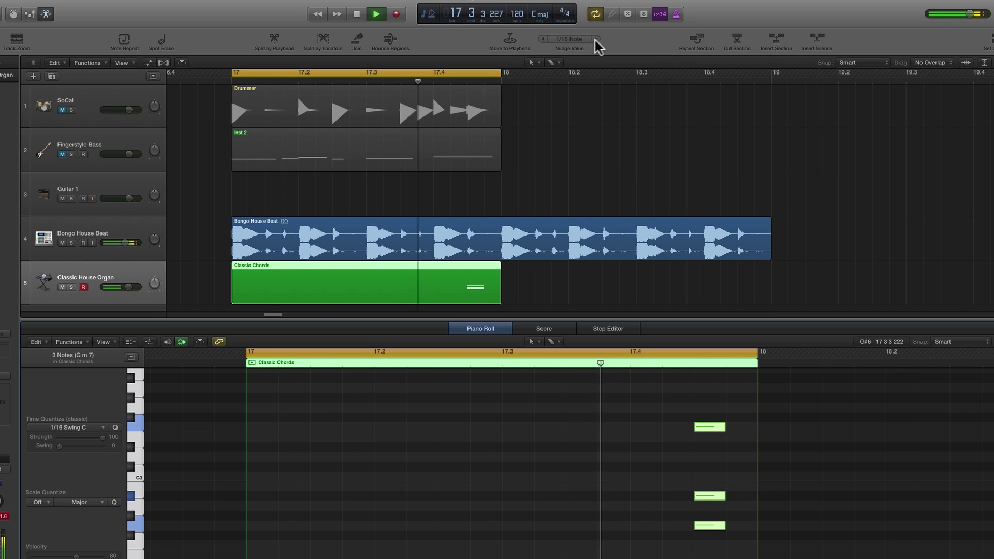
click(595, 39)
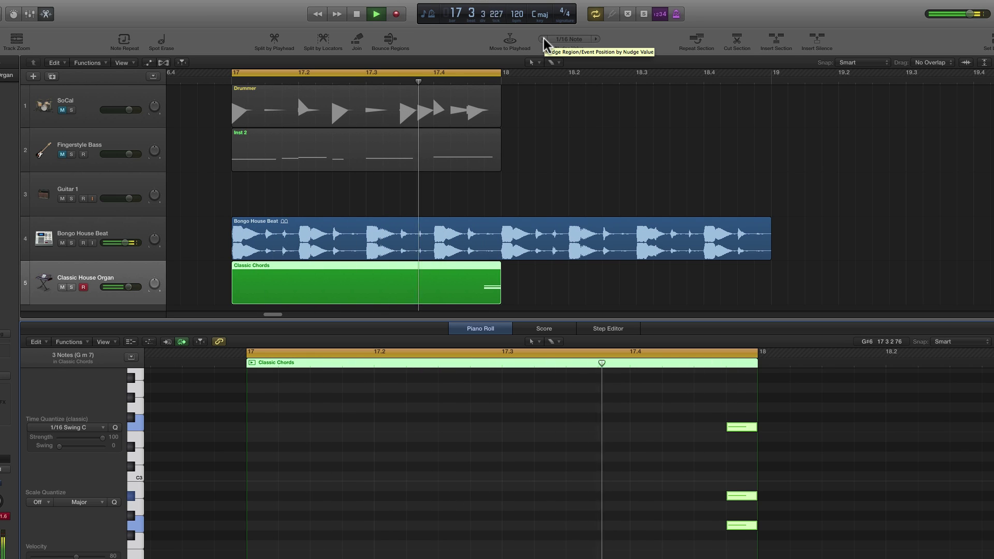
key(space)
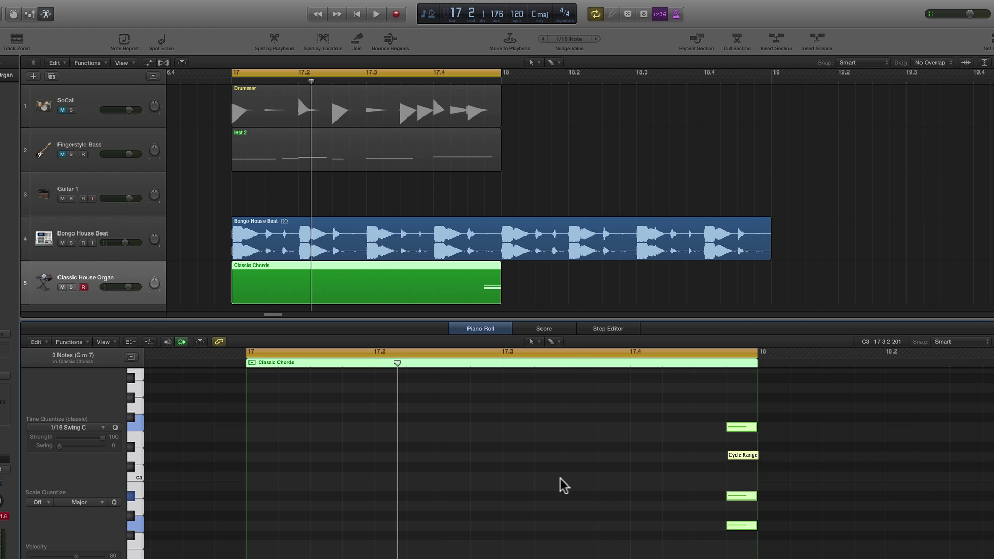
Step: Nudge the chord notes three sixteenths earlier and audition the loop
click(543, 39)
click(543, 39)
click(544, 39)
click(544, 39)
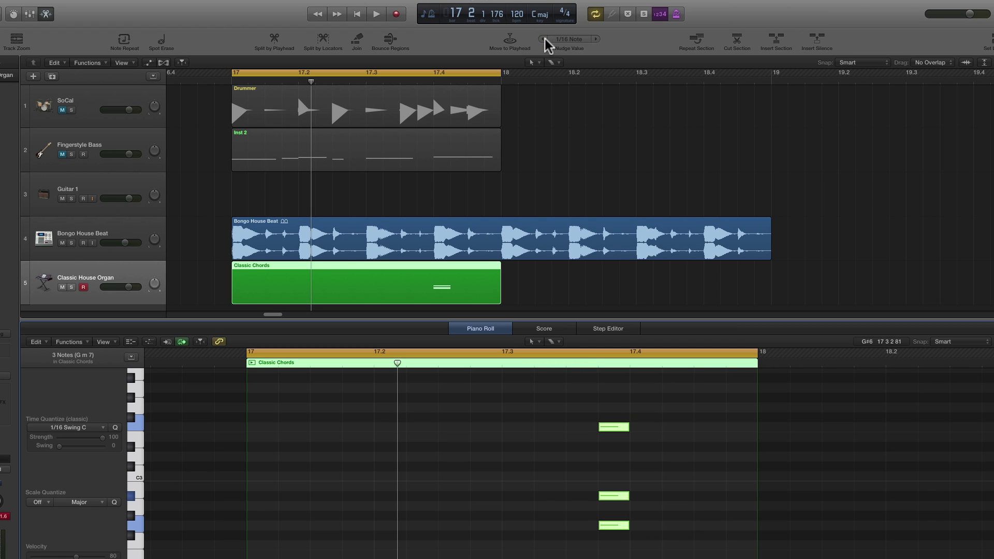
click(544, 39)
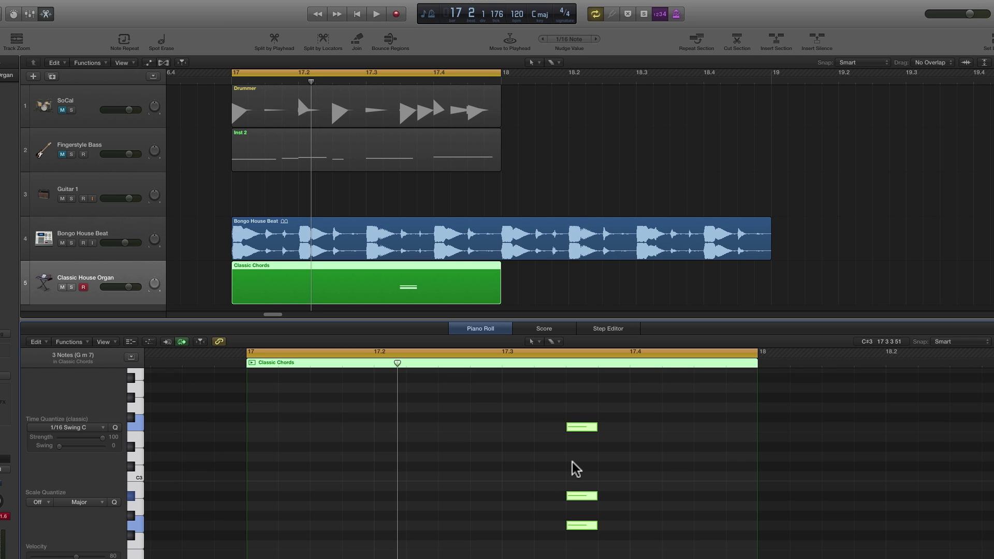
key(space)
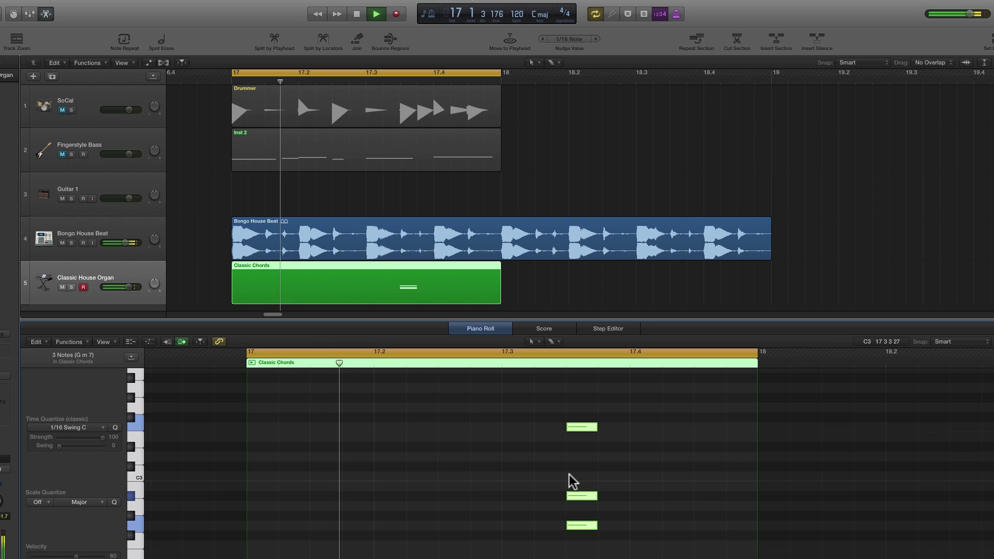
key(space)
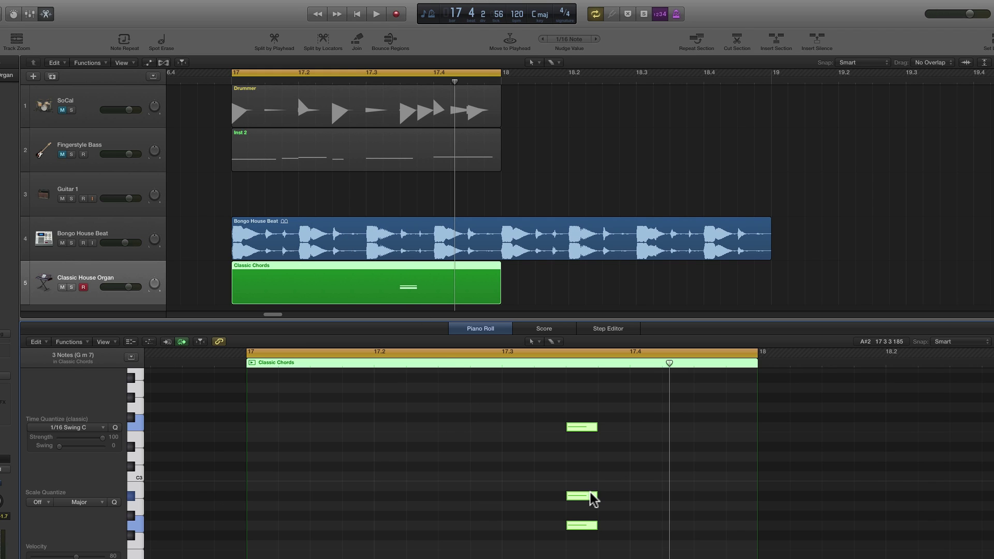
mouse_move(590, 493)
Step: Place the chord on bar 17's downbeat, raise the second chord's middle note to D3, and select it
drag(579, 497, 260, 497)
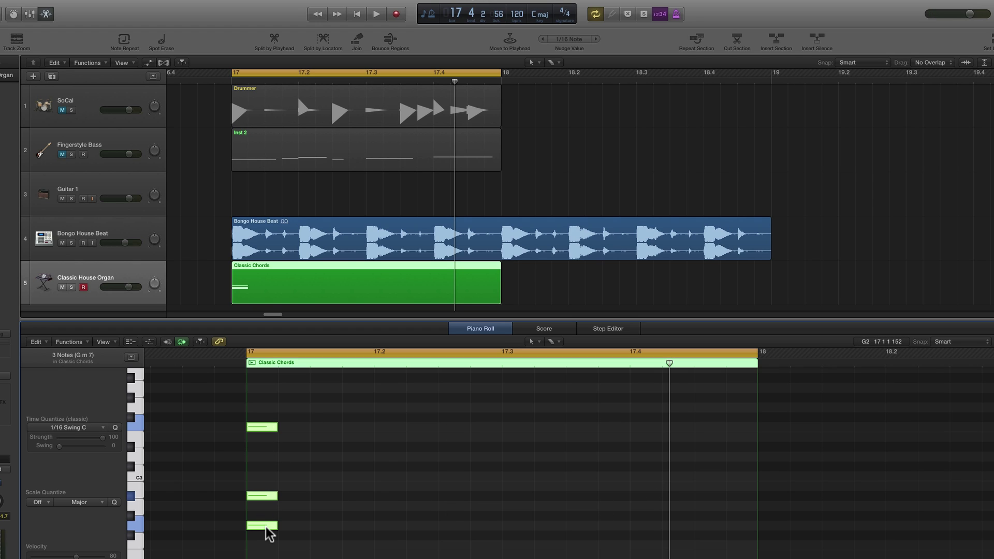
mouse_move(266, 527)
drag(258, 527, 322, 527)
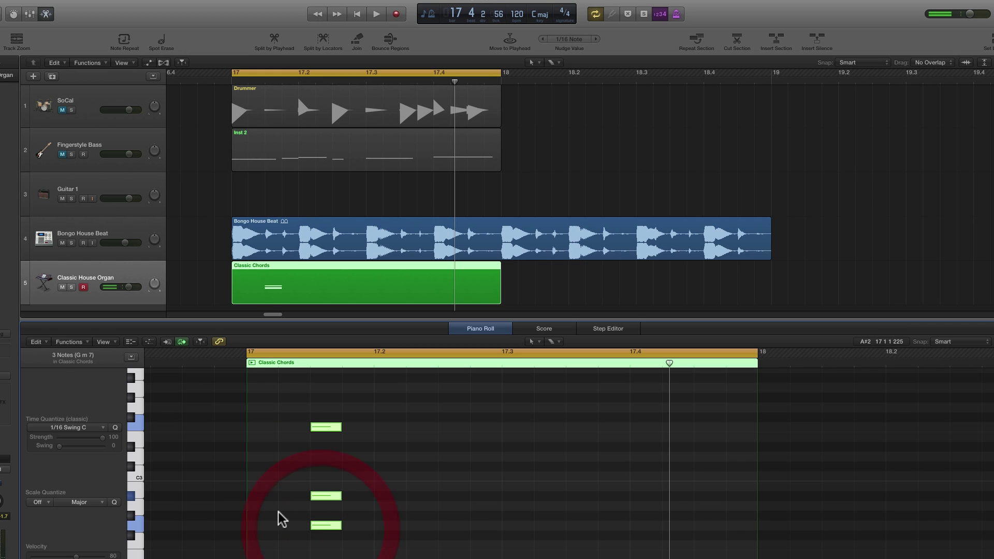
click(324, 524)
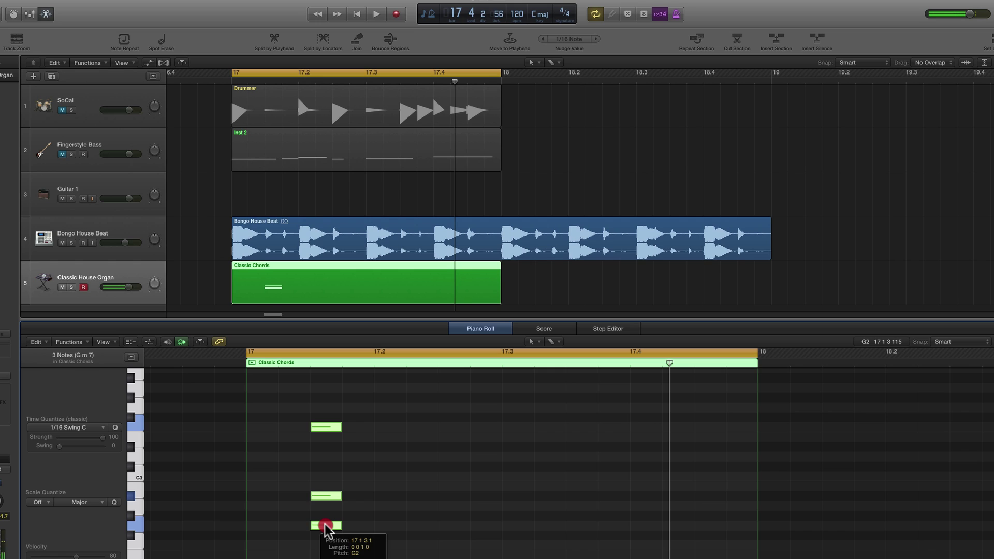
drag(324, 524, 331, 468)
click(332, 497)
drag(321, 408, 386, 524)
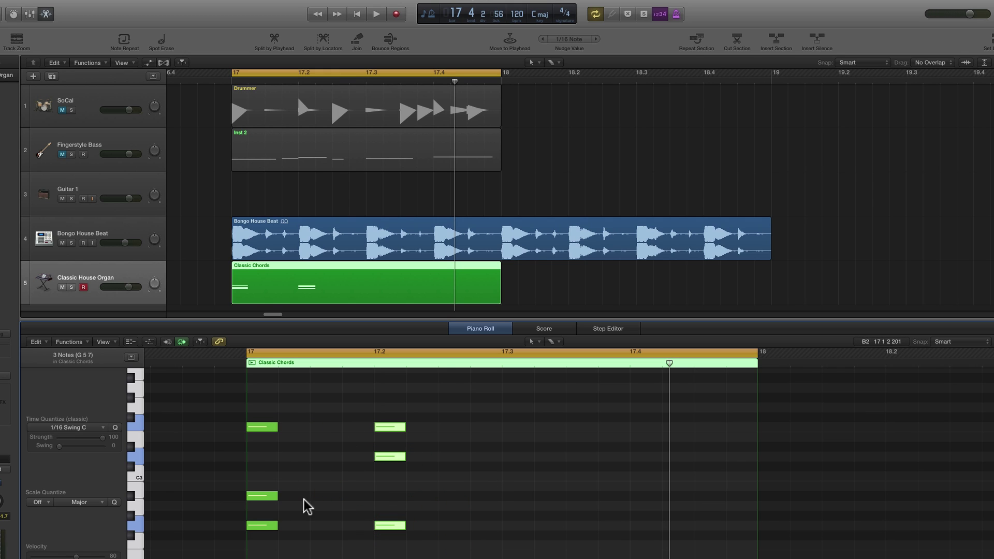
Step: Move the second chord one sixteenth later and audition the loop
key(space)
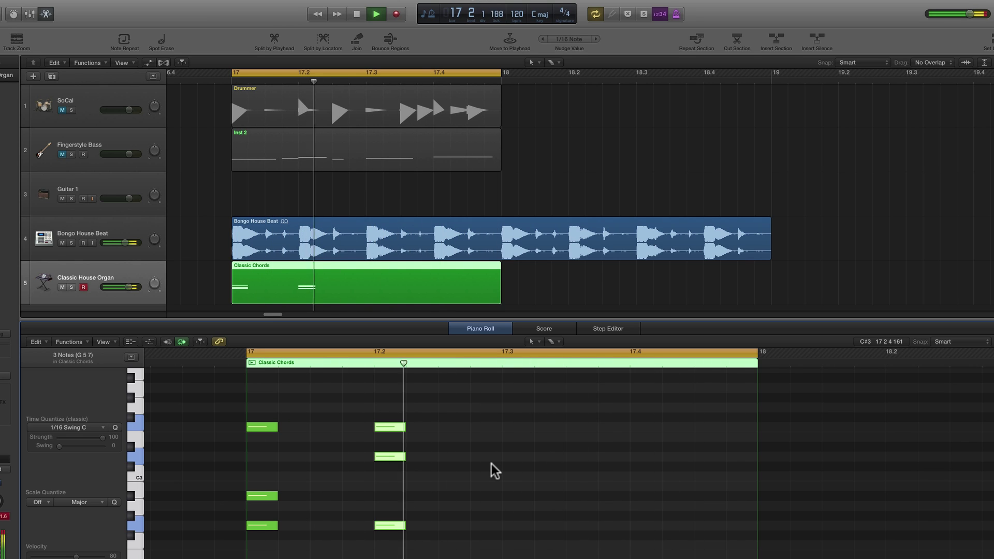
key(space)
drag(392, 525, 487, 527)
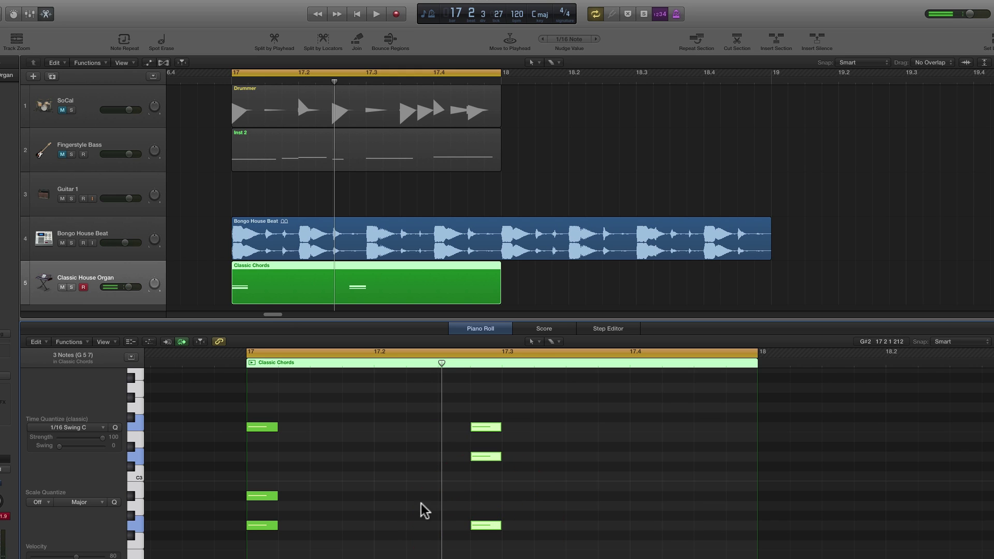
key(space)
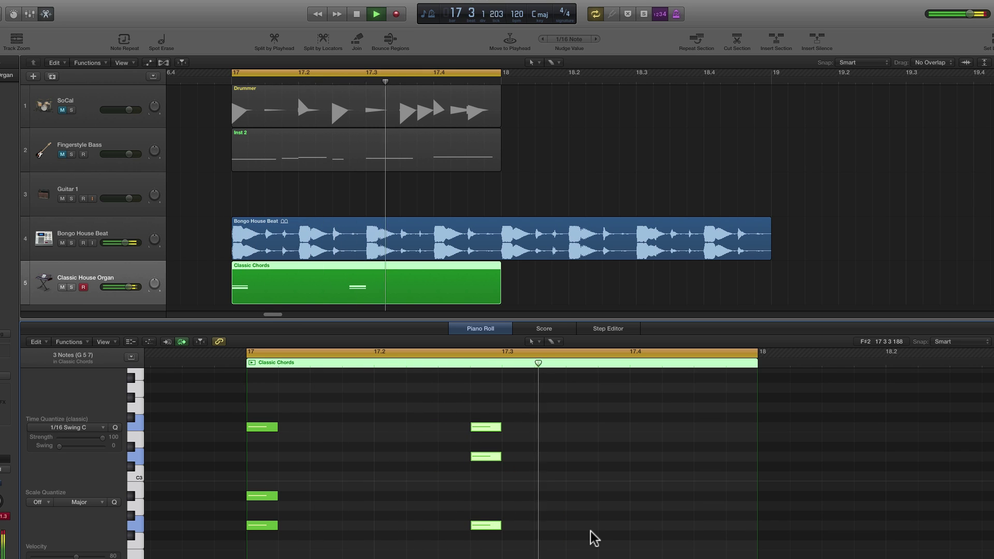
key(space)
Step: Move the second chord back toward beat 2, audition it, then select all six notes
click(480, 526)
drag(480, 525, 416, 526)
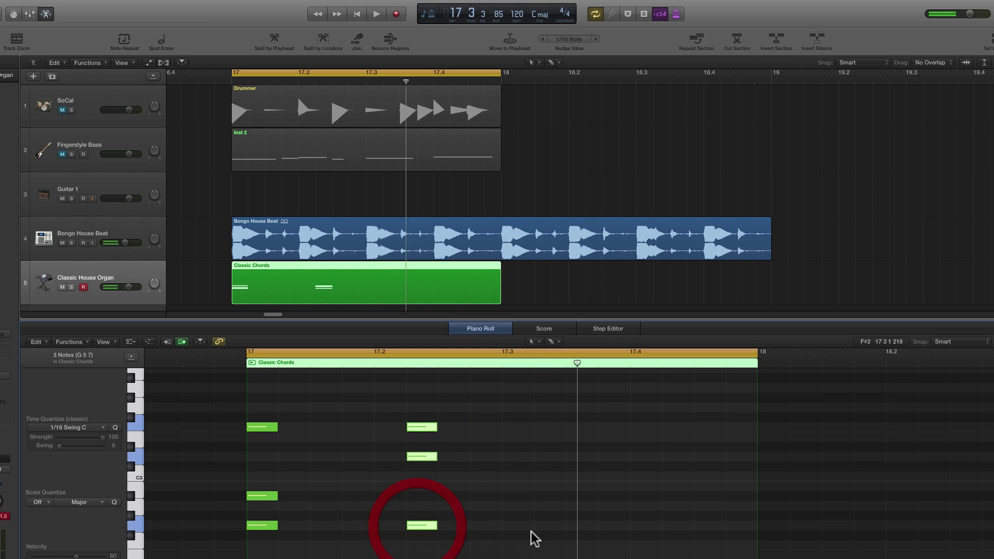
key(space)
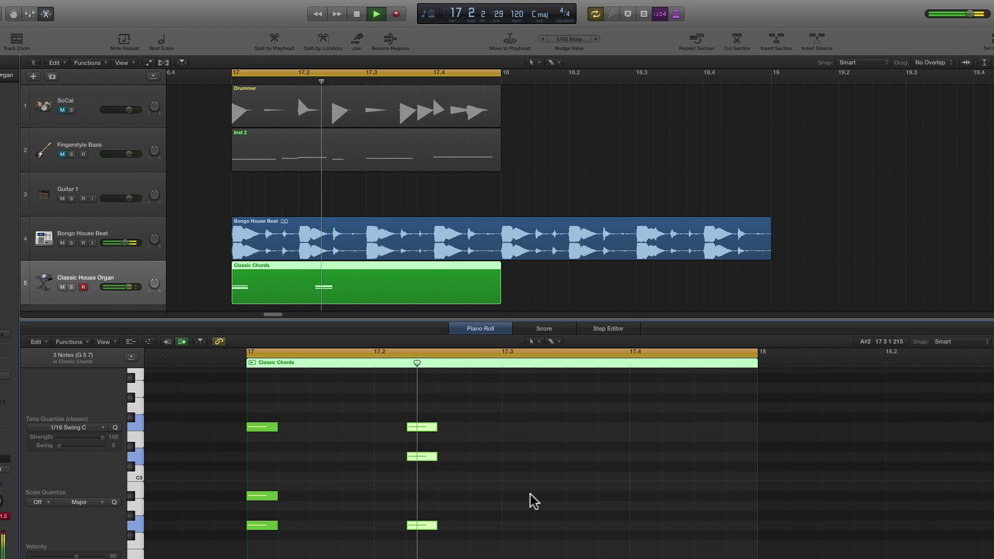
key(space)
click(472, 407)
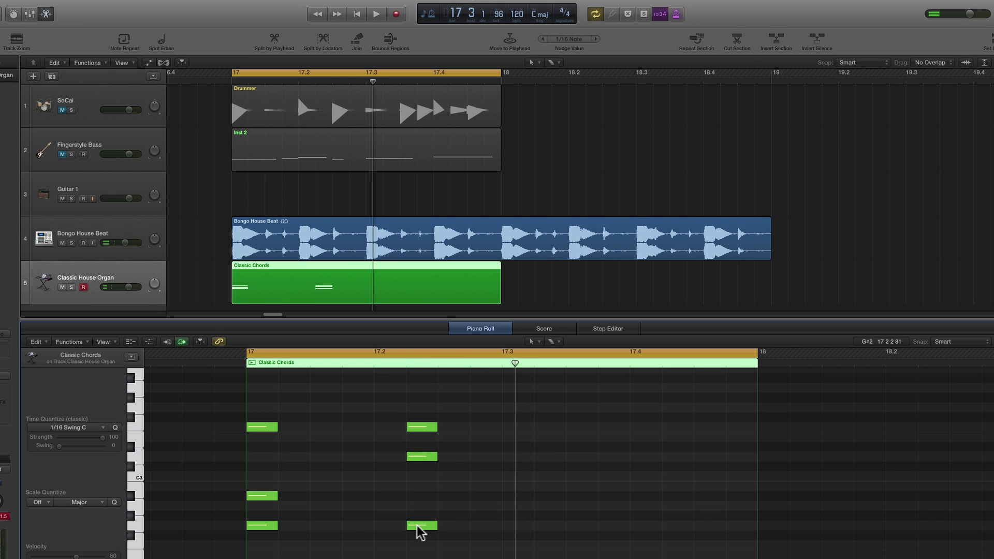
drag(455, 408, 270, 547)
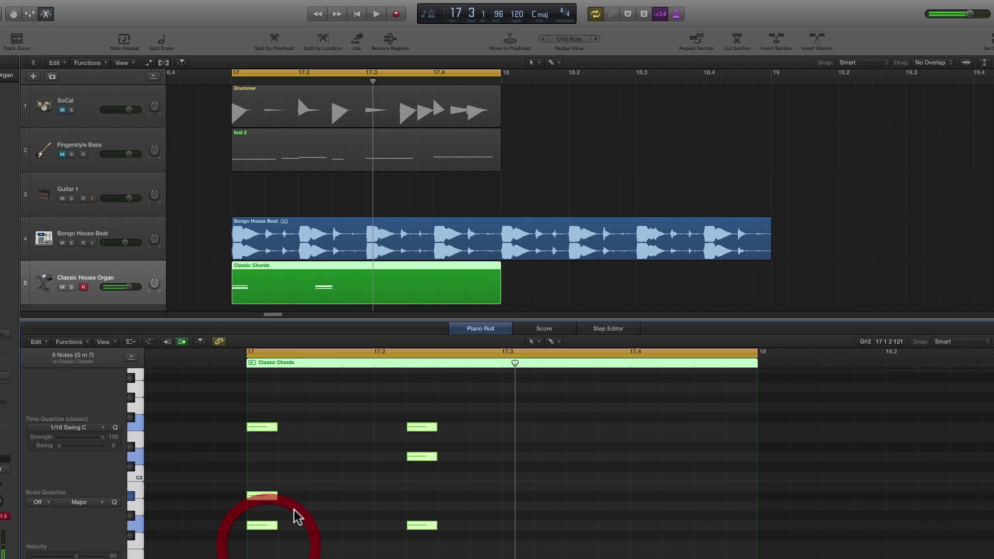
Step: Nudge both chords one sixteenth later, audition them, and open the organ's Stereo Delay with V
click(595, 38)
key(space)
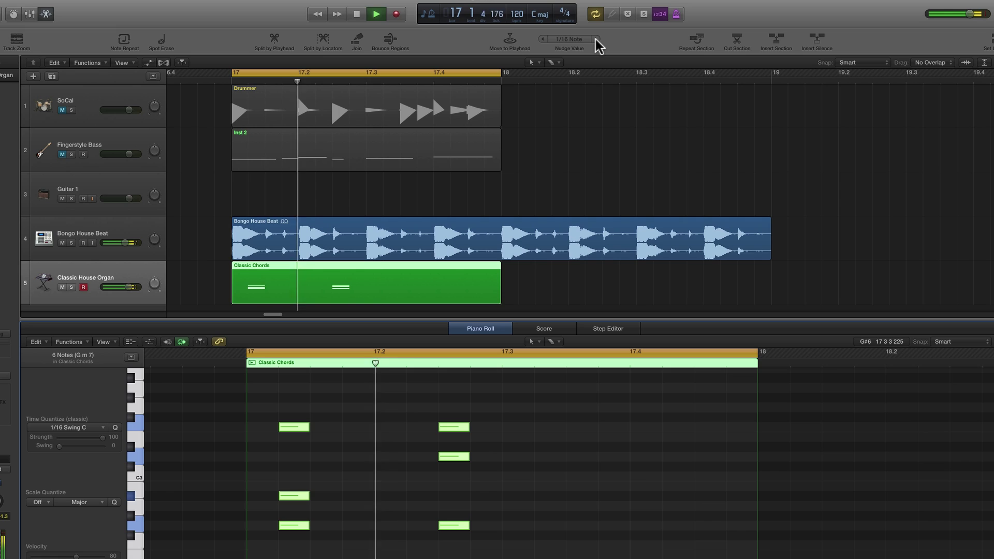
key(space)
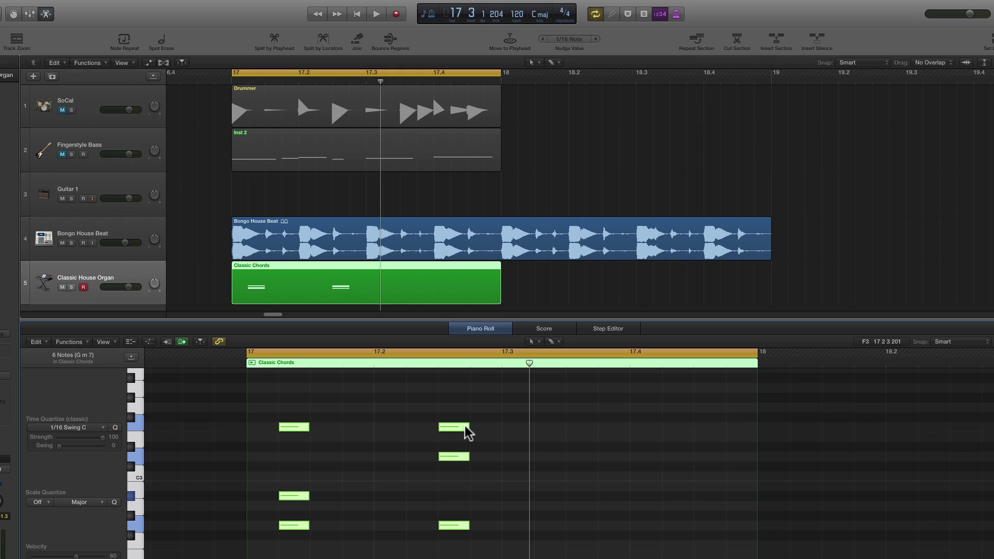
key(space)
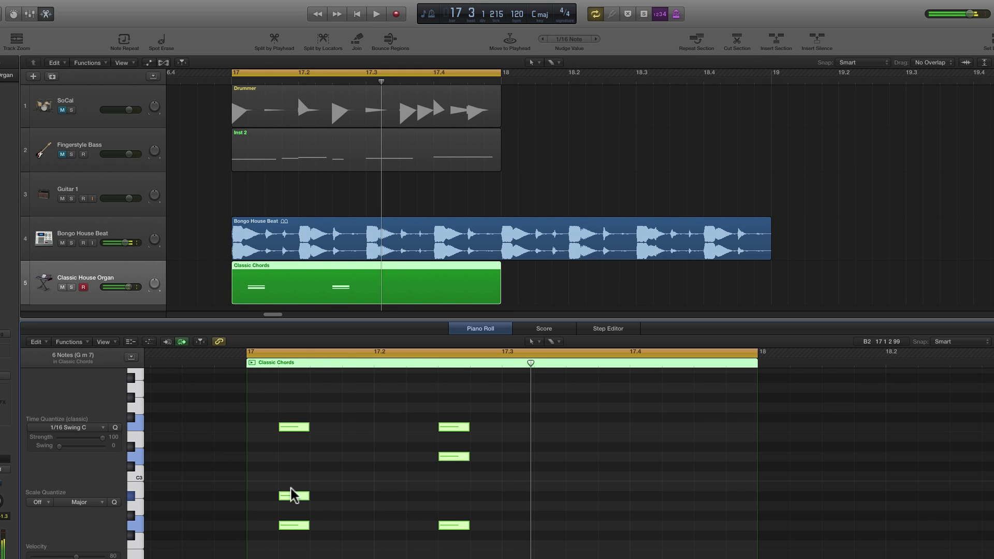
key(space)
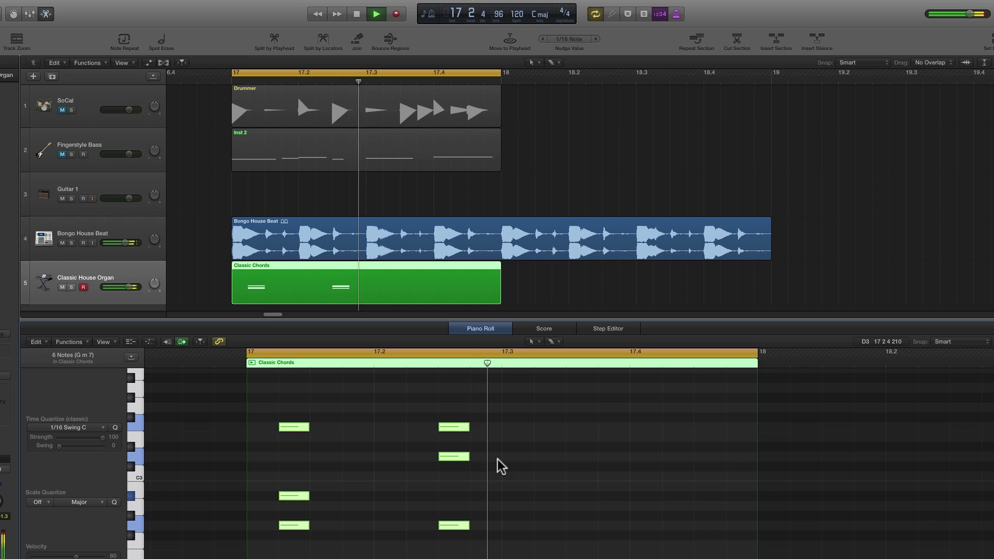
key(space)
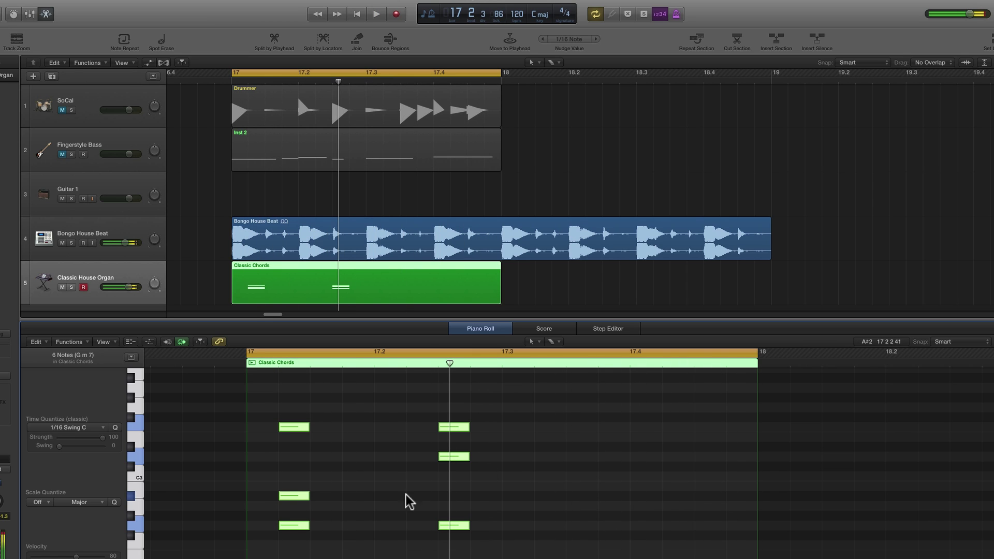
key(v)
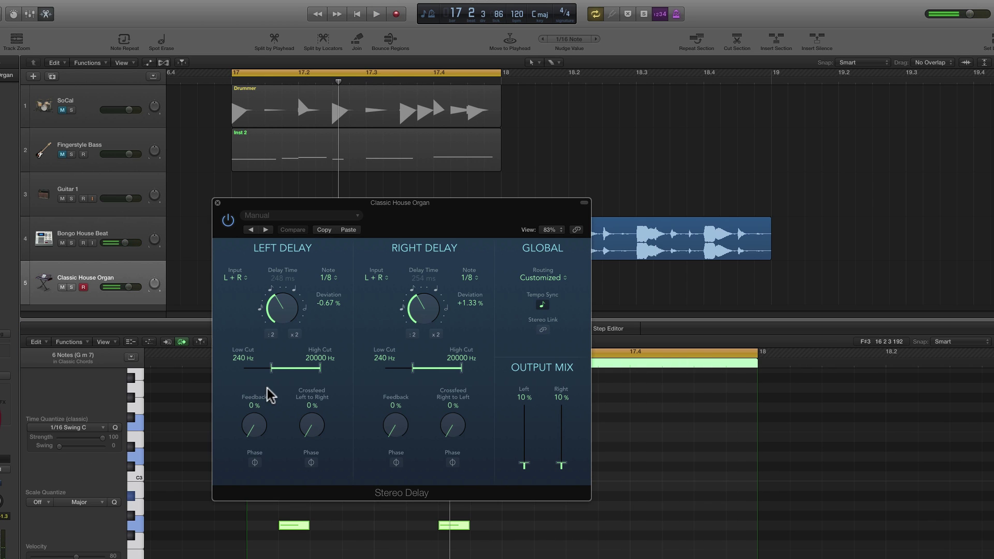
Step: Close the Stereo Delay plug-in window
click(217, 202)
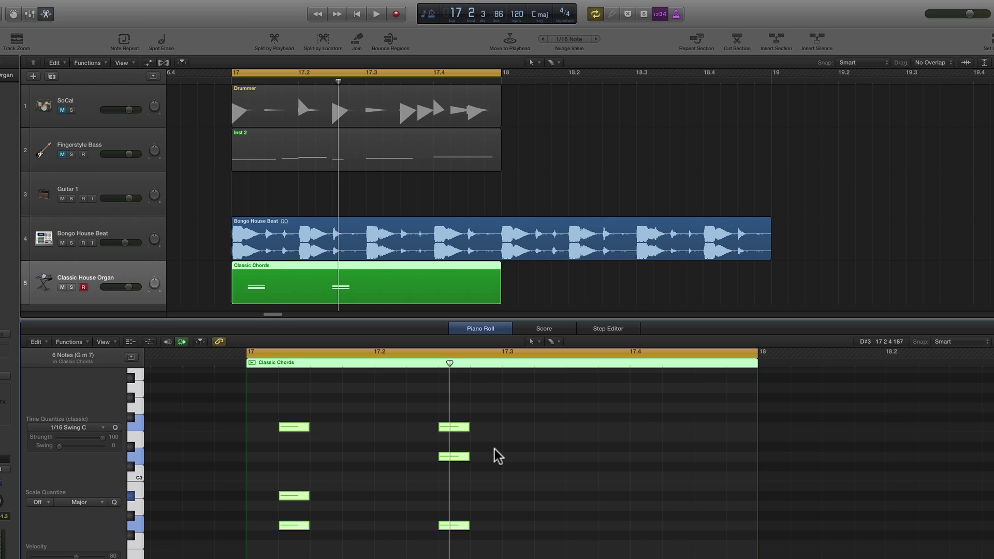
Step: Nudge both chords four sixteenths later while auditioning the loop from bar 17
key(space)
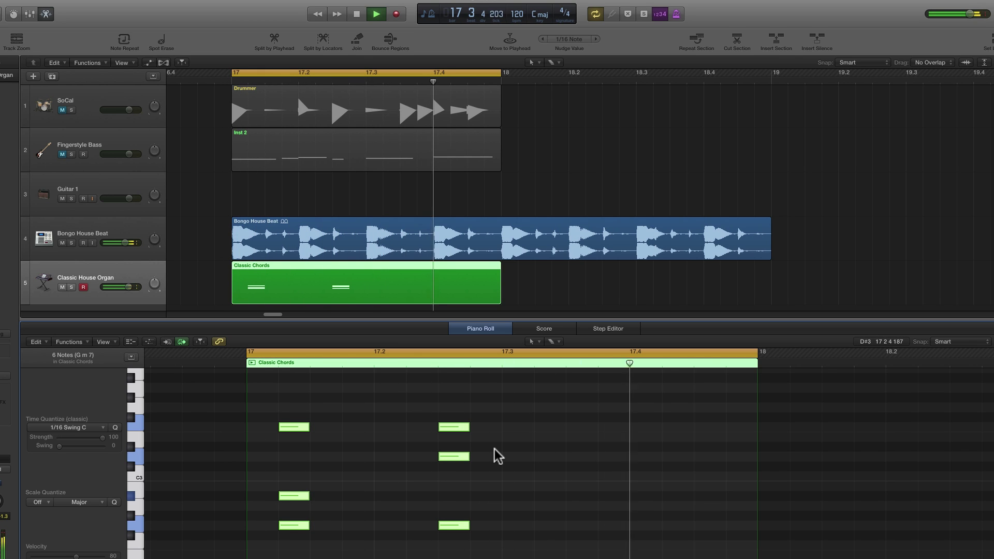
key(space)
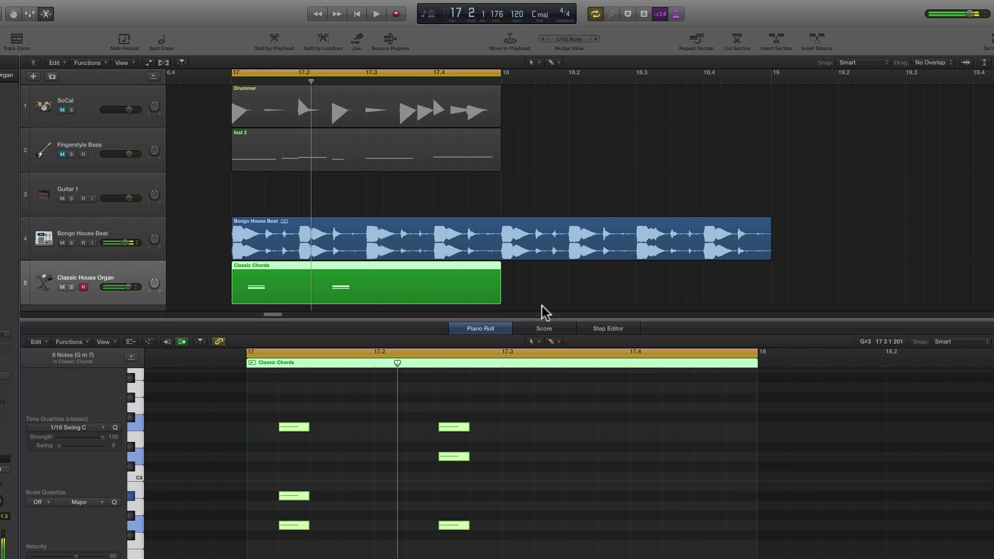
click(595, 39)
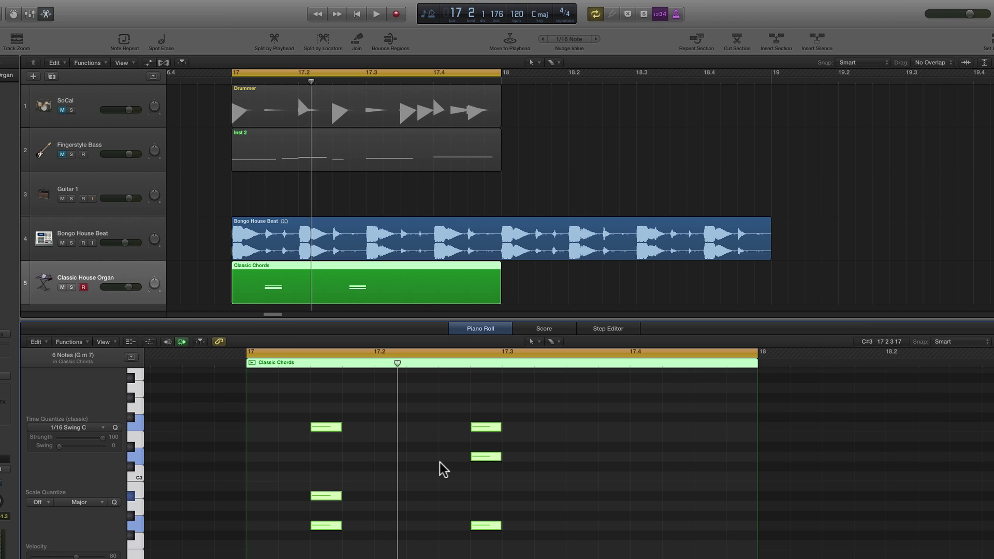
key(space)
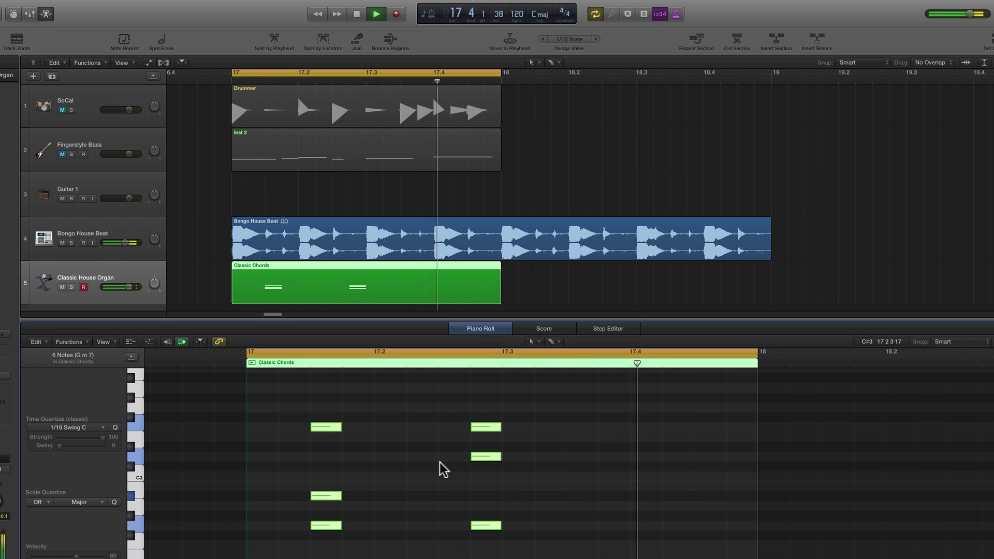
click(596, 39)
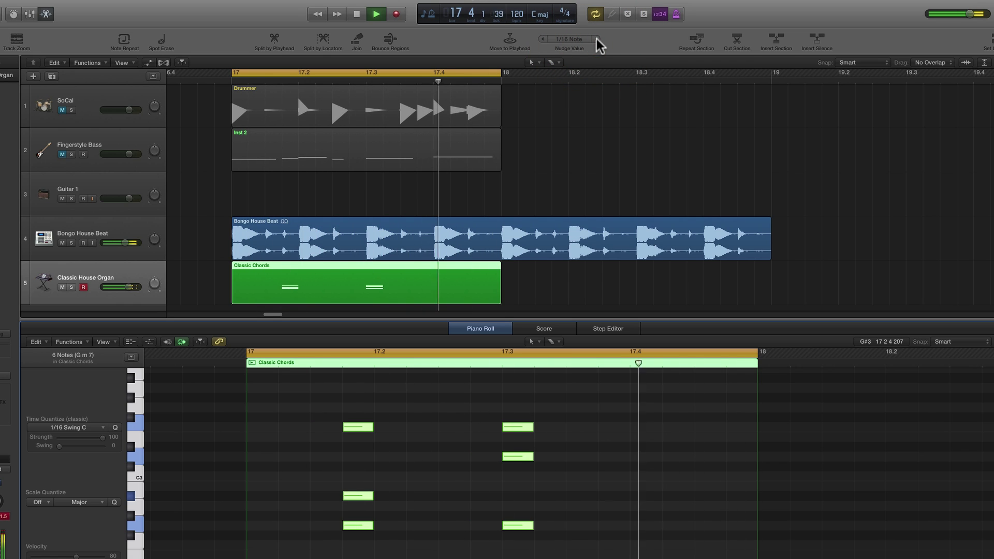
click(597, 39)
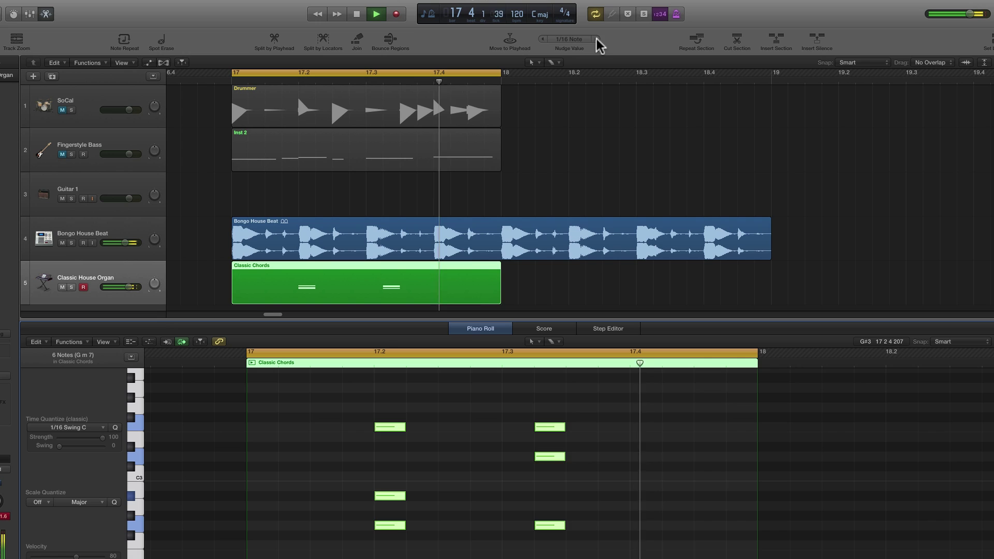
click(597, 38)
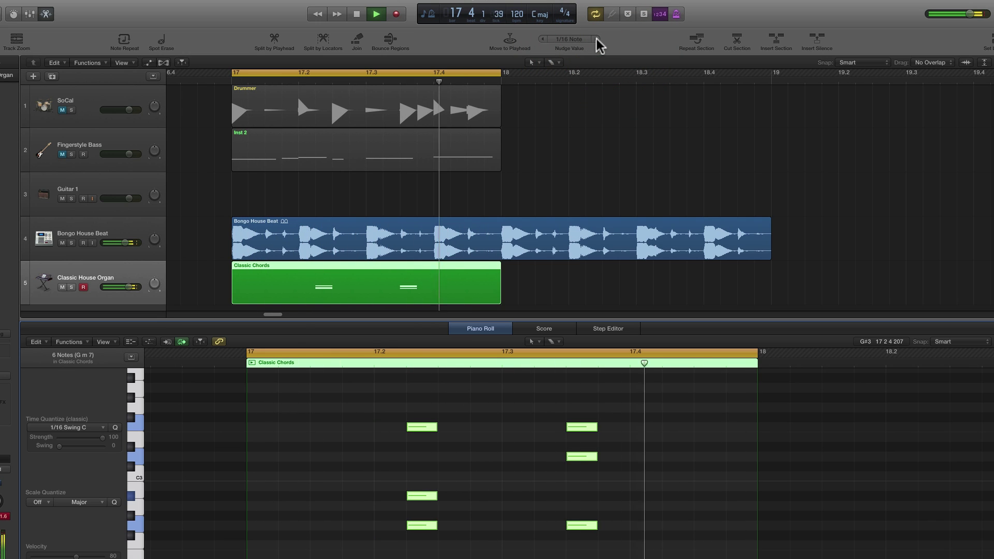
key(space)
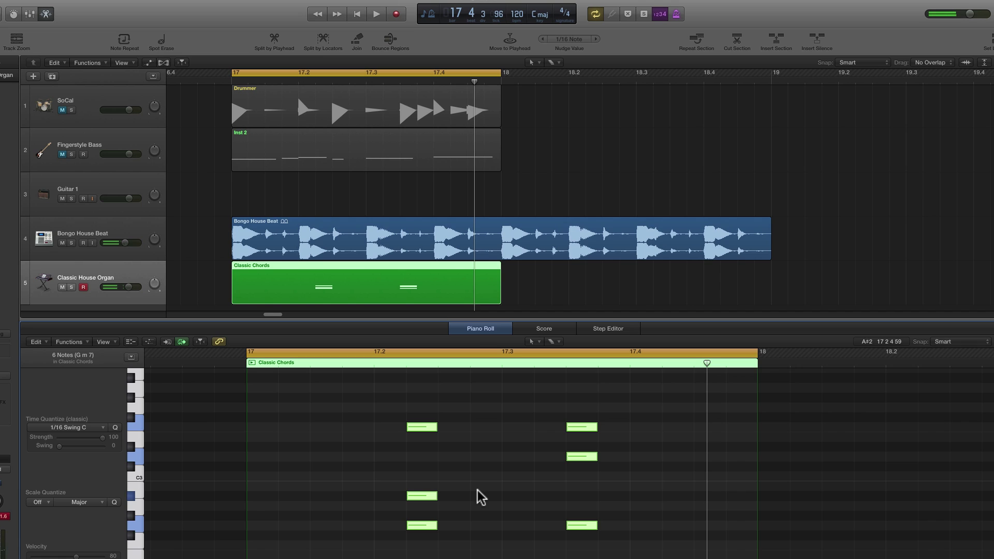
Step: Copy the second chord's three notes to 17.4 and play the three-chord pattern
drag(555, 414, 627, 522)
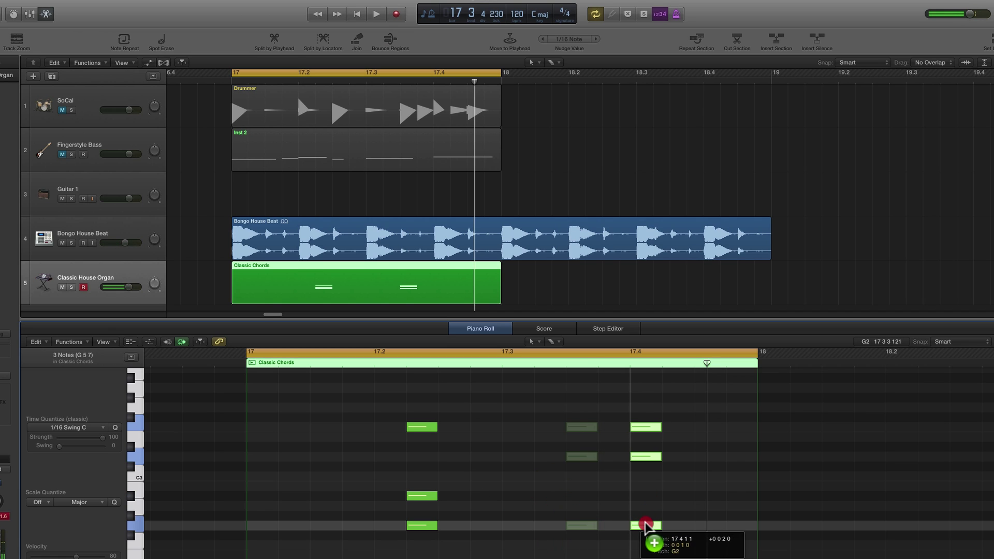
drag(646, 525, 645, 524)
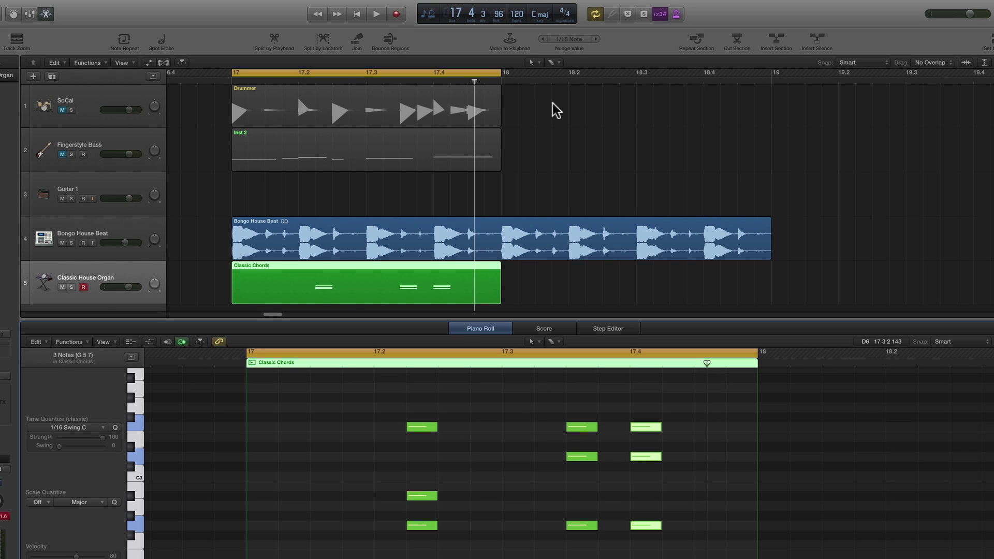
key(space)
Step: Nudge the copied third chord two sixteenths later, past beat 4, and stop playback
click(595, 39)
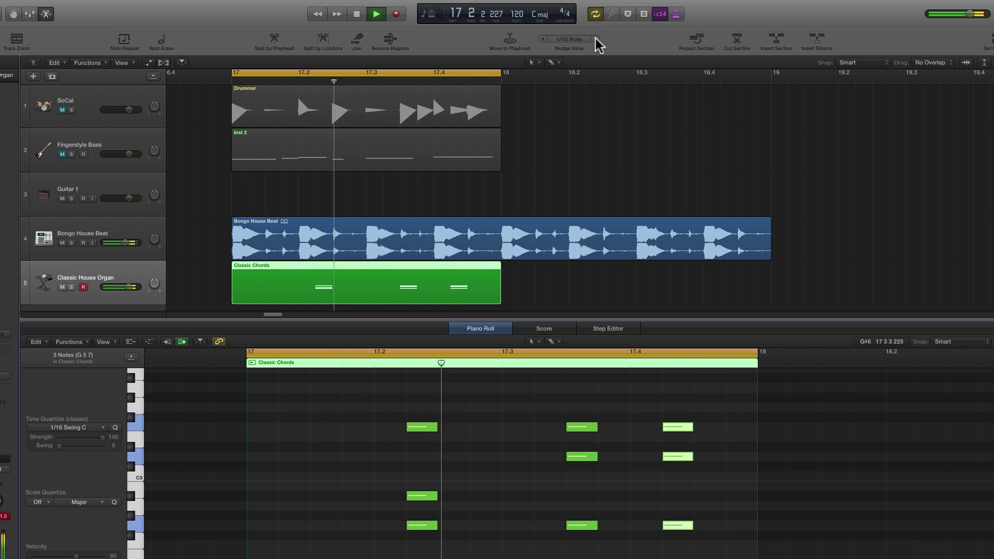
click(595, 39)
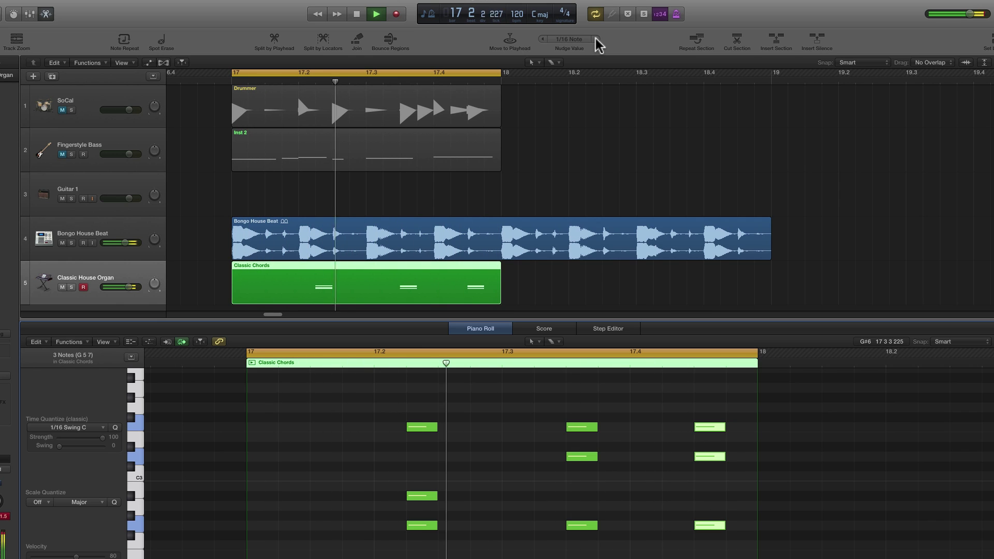
key(space)
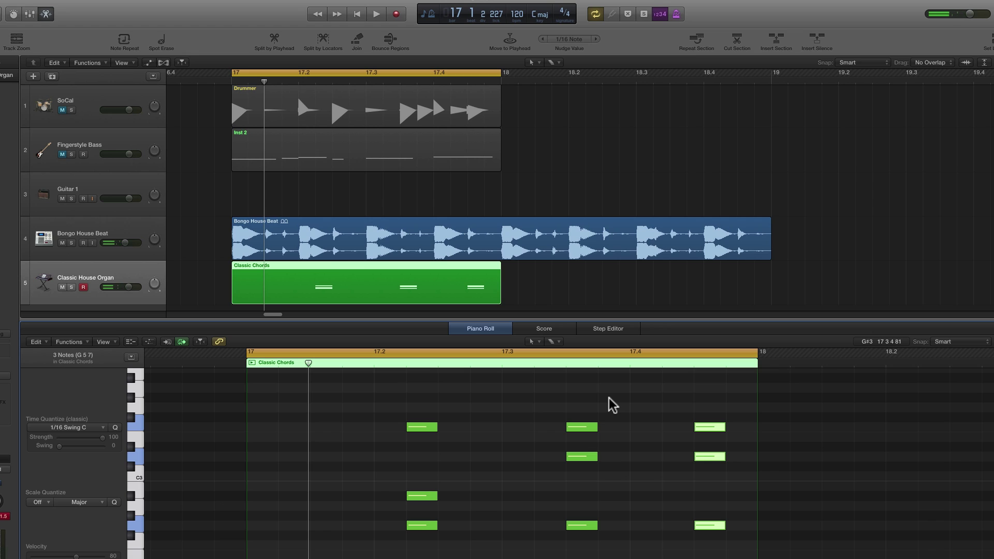
Step: Nudge the two right-hand chords two sixteenths earlier, auditioning the variation
drag(531, 404, 727, 558)
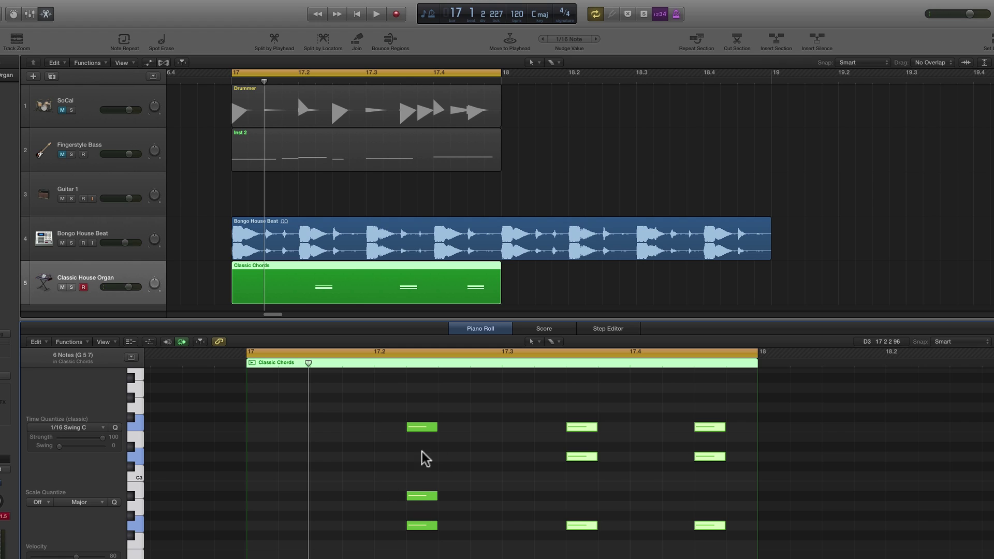
click(545, 42)
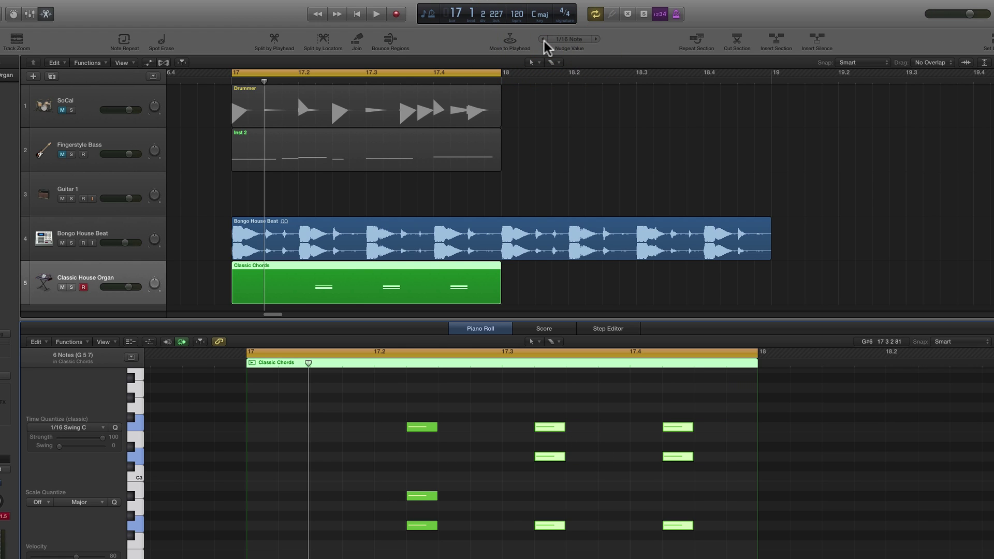
key(space)
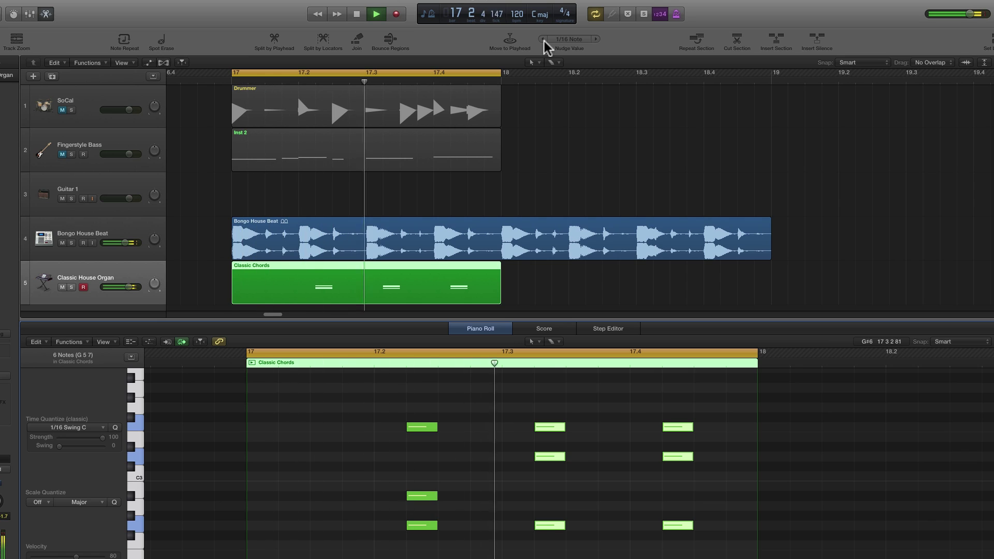
key(space)
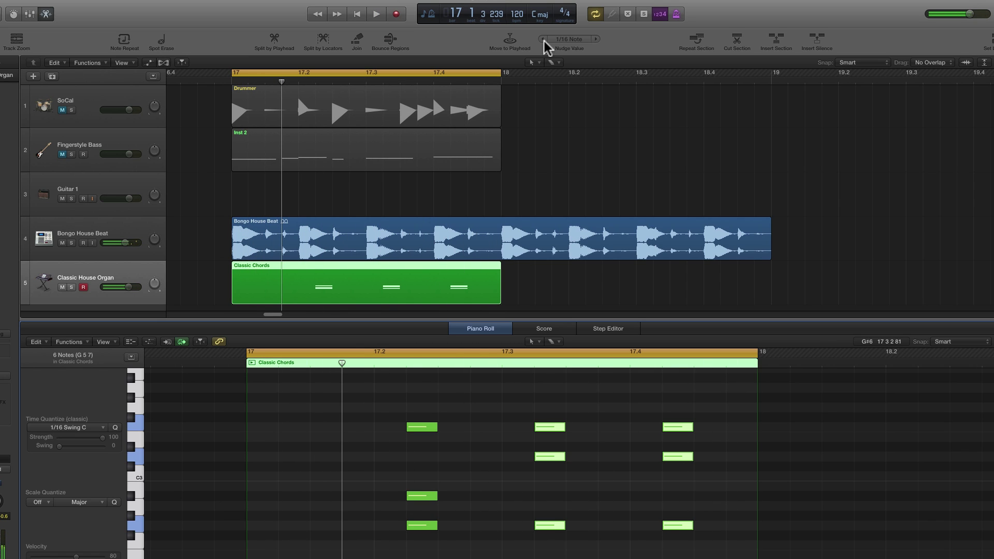
click(544, 41)
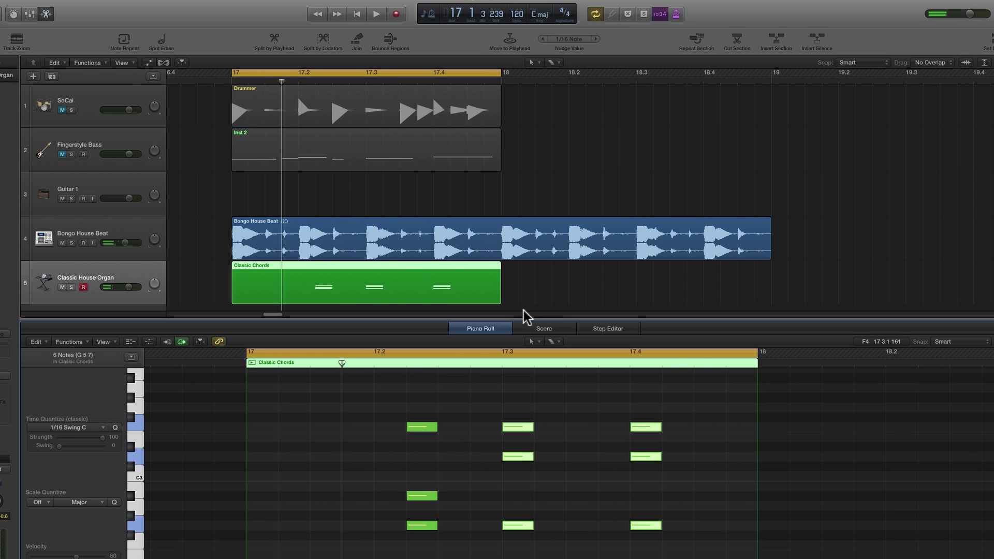
key(space)
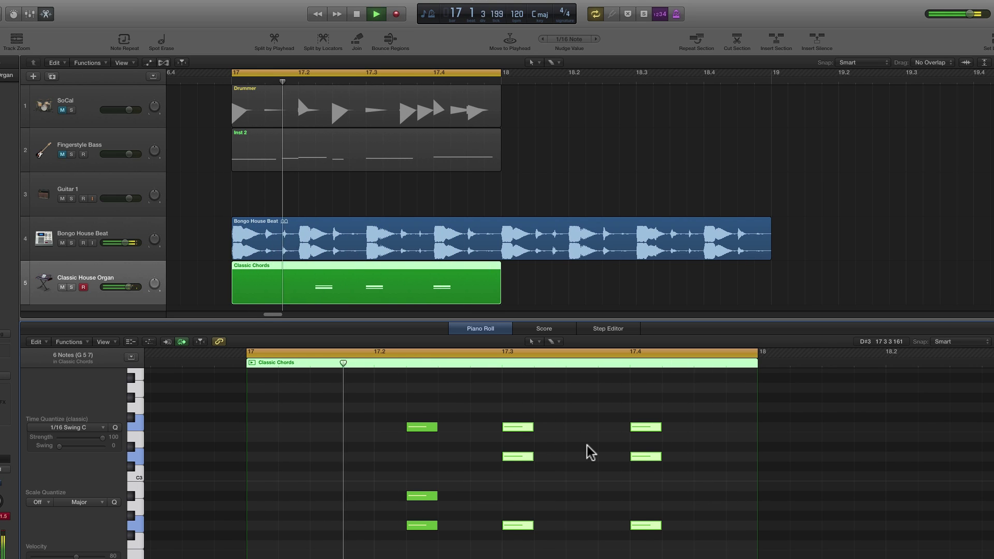
key(space)
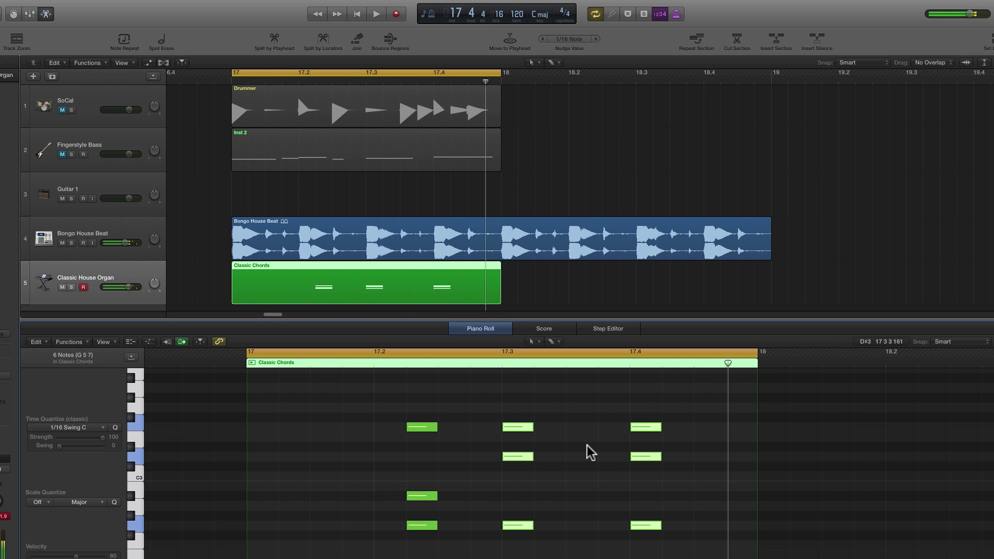
Step: Shift the three beat-3 notes a net one sixteenth later, to about 17.3.2
drag(488, 408, 530, 546)
key(space)
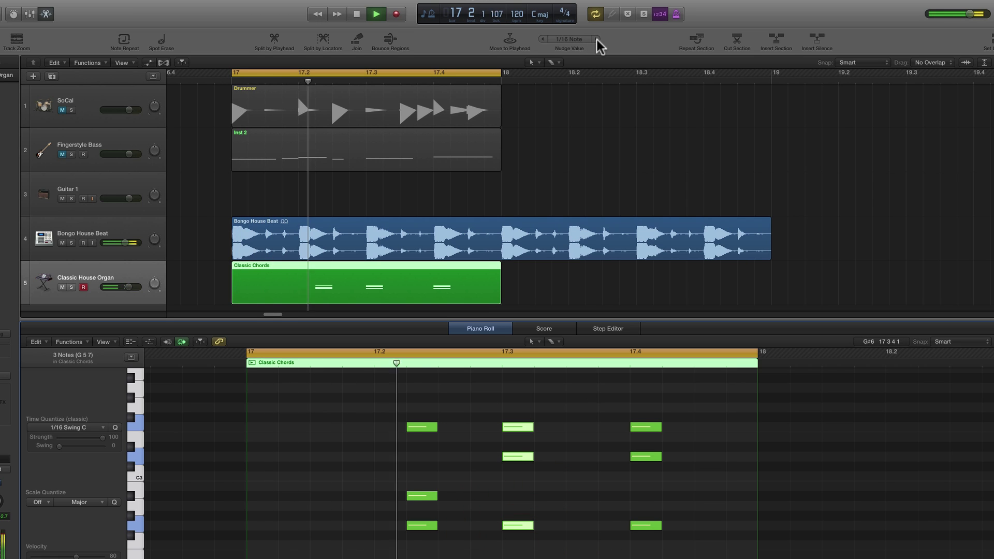
click(596, 40)
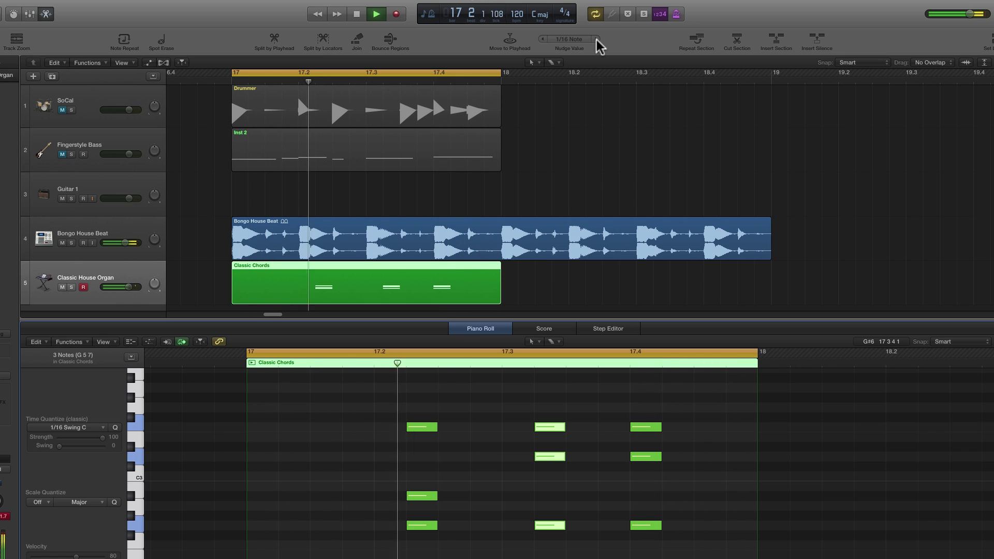
click(597, 40)
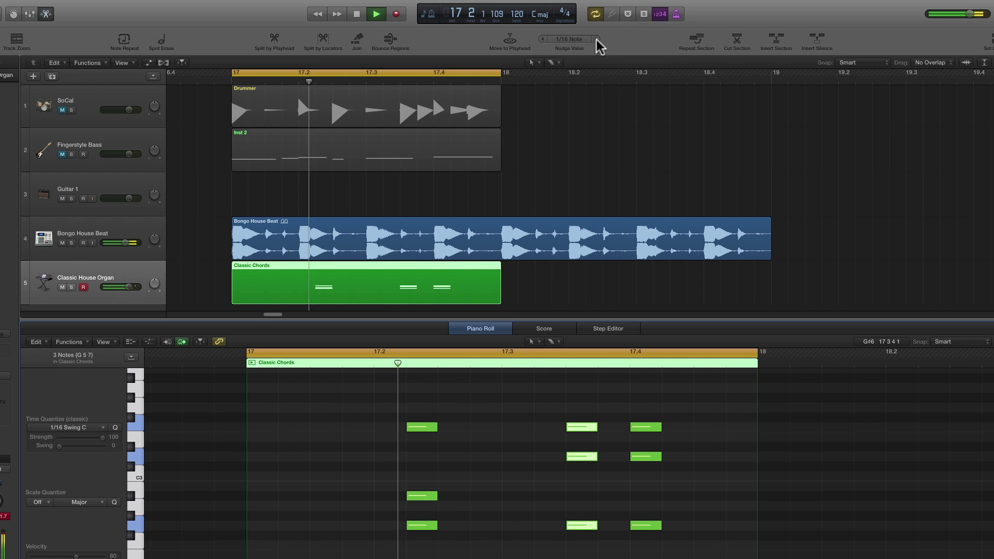
click(596, 39)
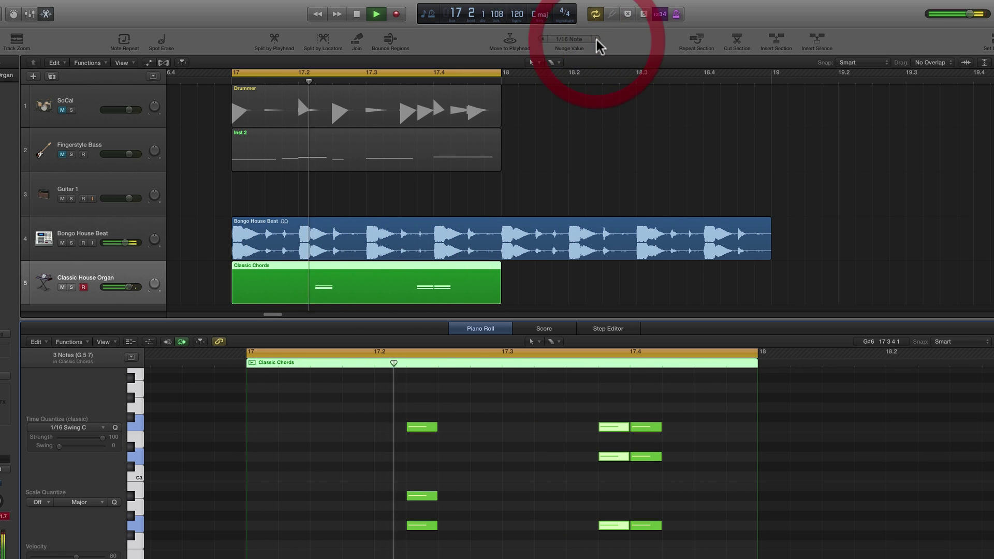
click(543, 39)
click(543, 39)
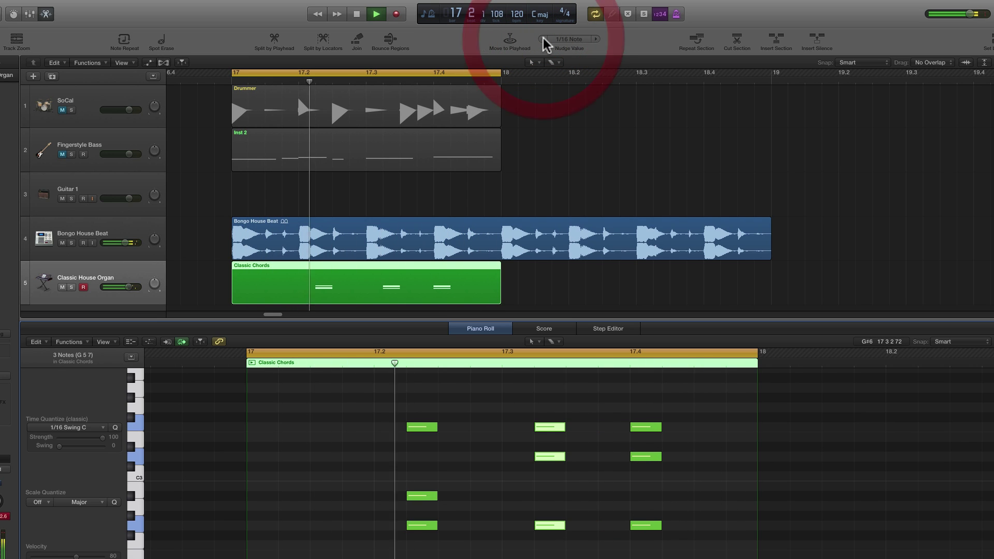
key(space)
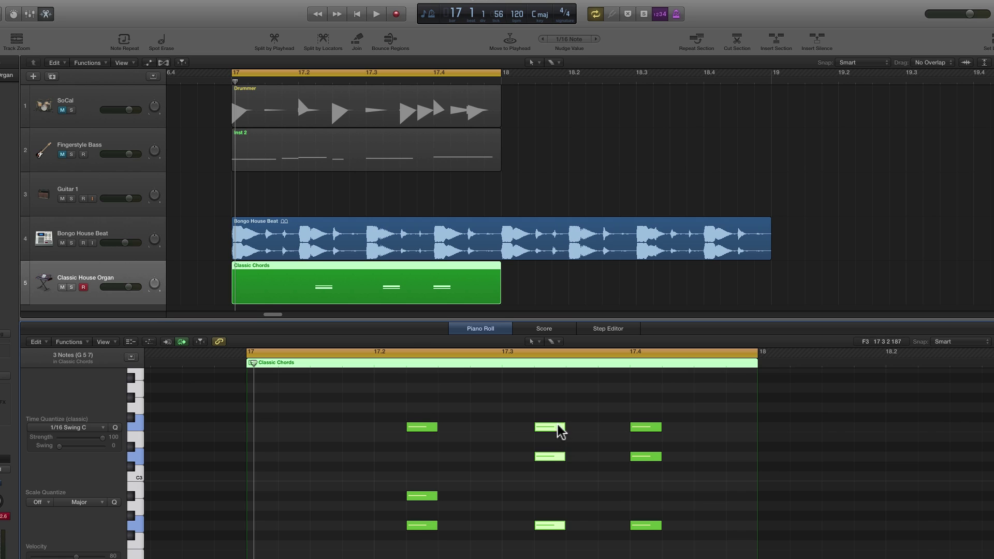
Step: Draw a short low G2 note with the Pencil tool and place it at 17.2
key(space)
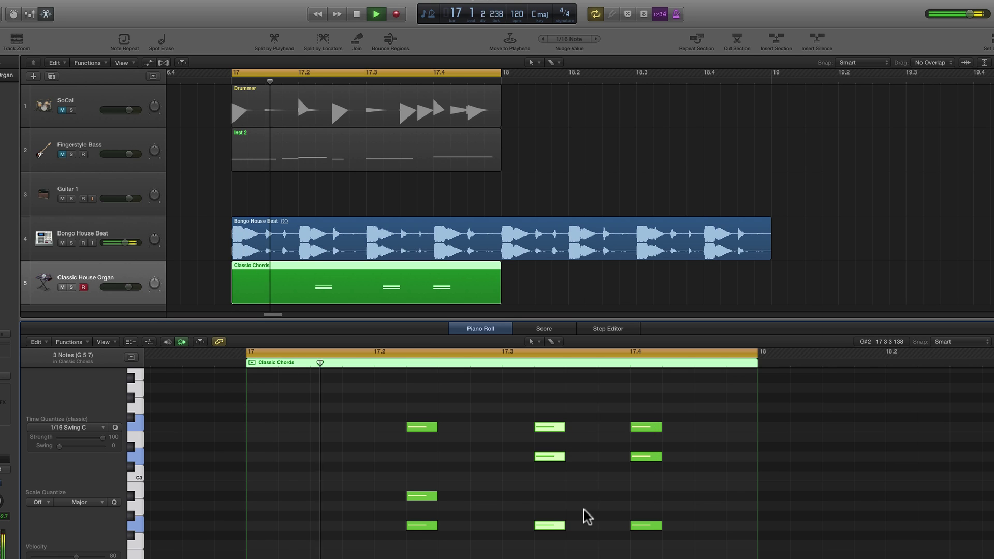
key(space)
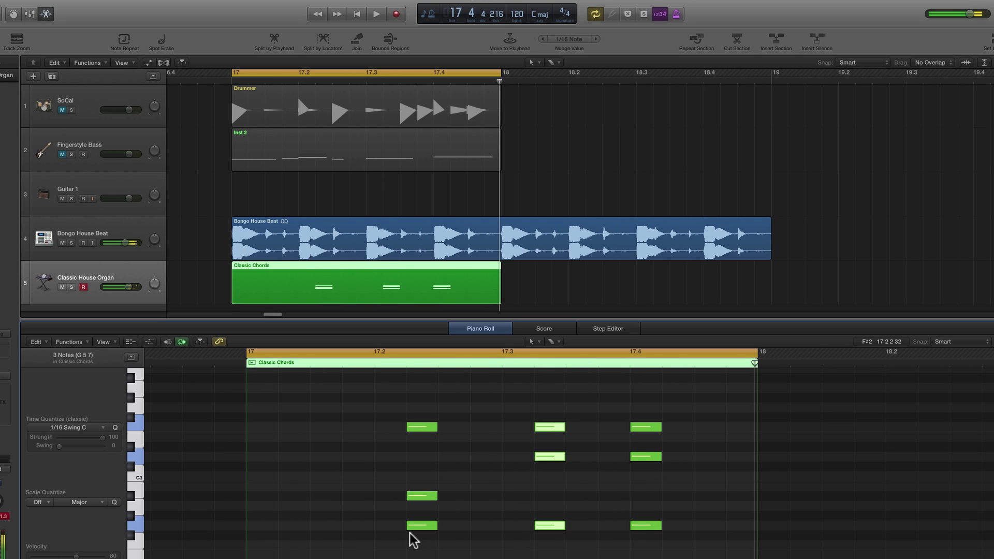
key(t)
click(382, 546)
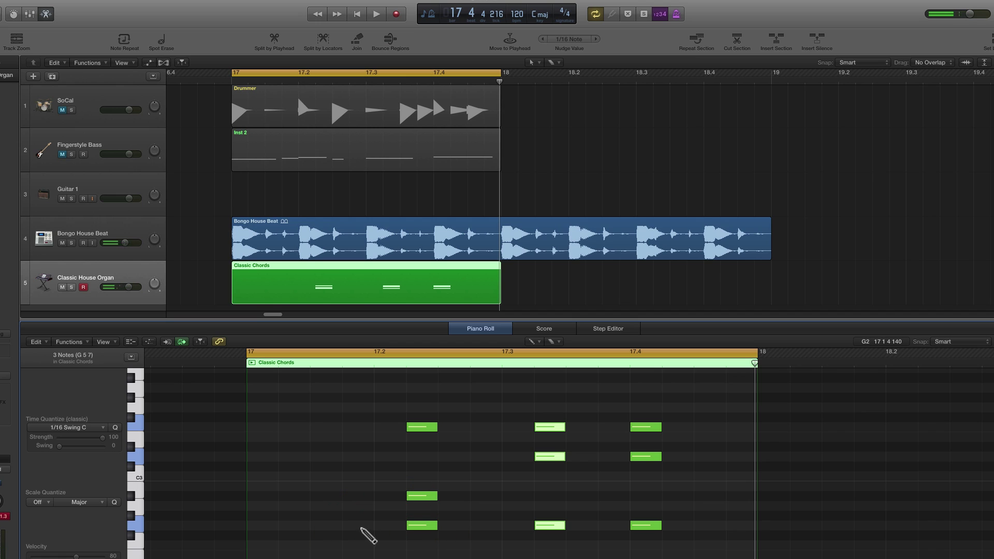
click(364, 525)
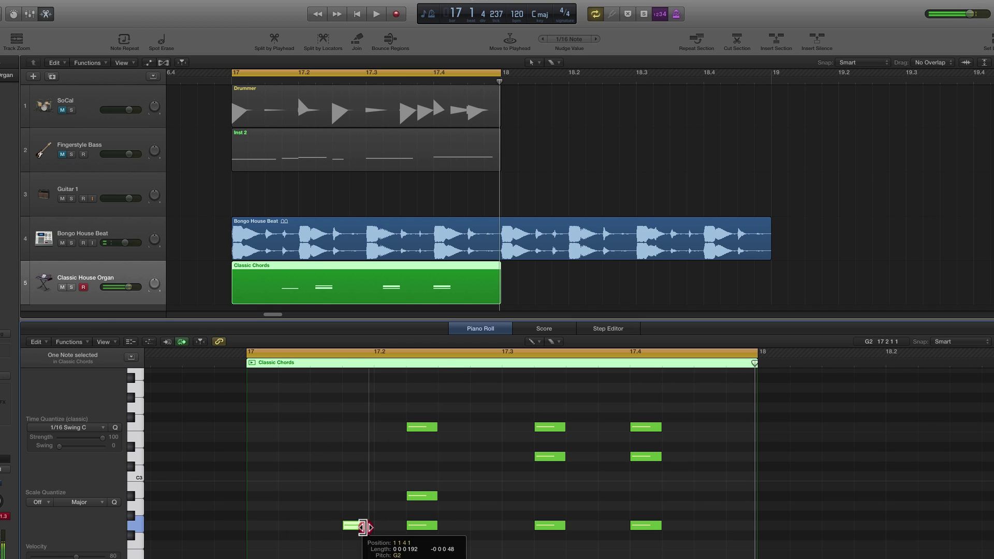
drag(352, 525, 388, 528)
Step: Audition the added G2 note, return to the Pointer tool and deselect it
key(space)
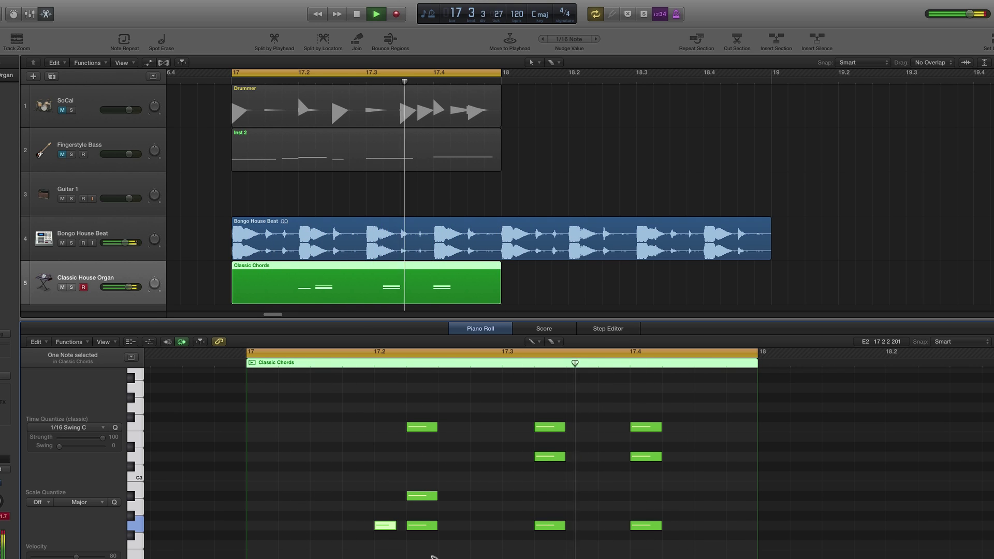
key(space)
key(t)
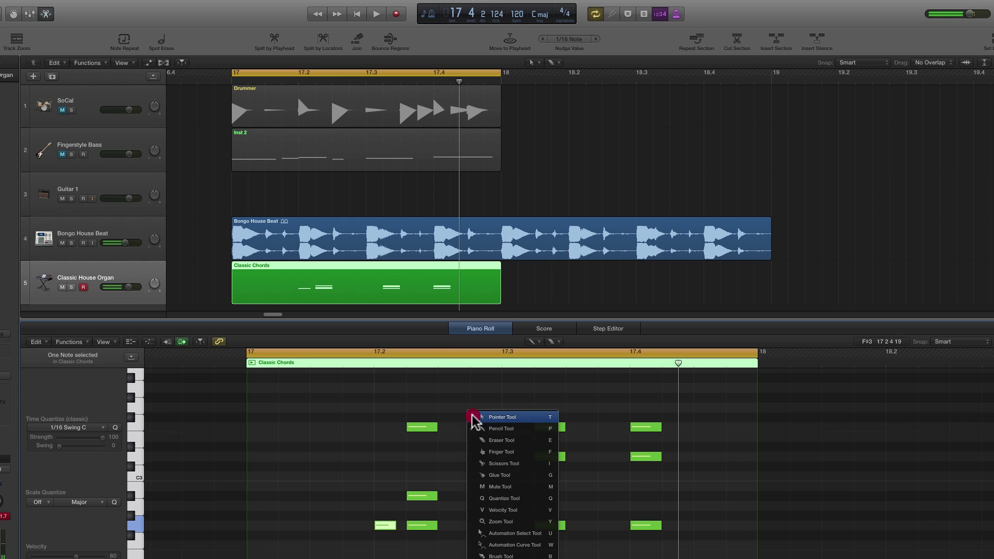
key(t)
click(477, 417)
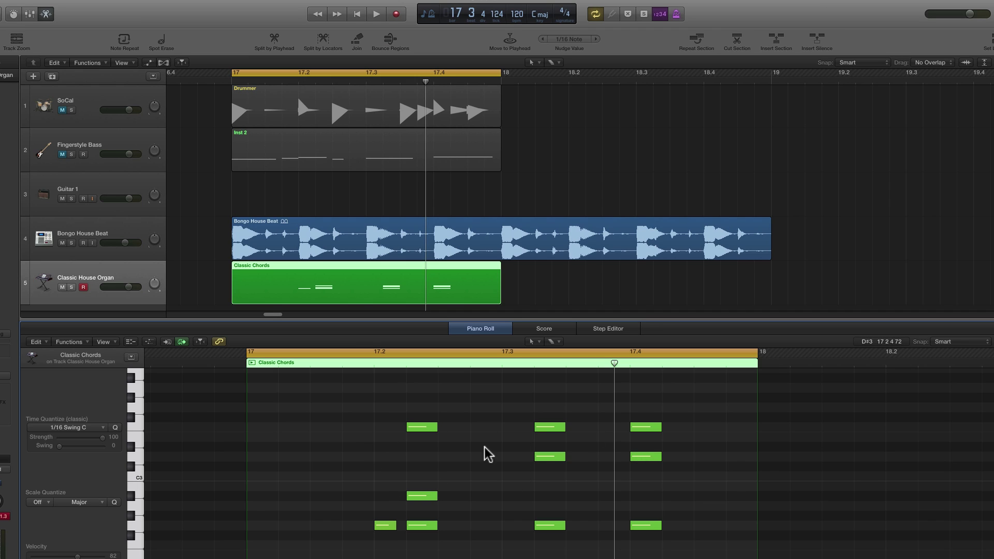
click(340, 274)
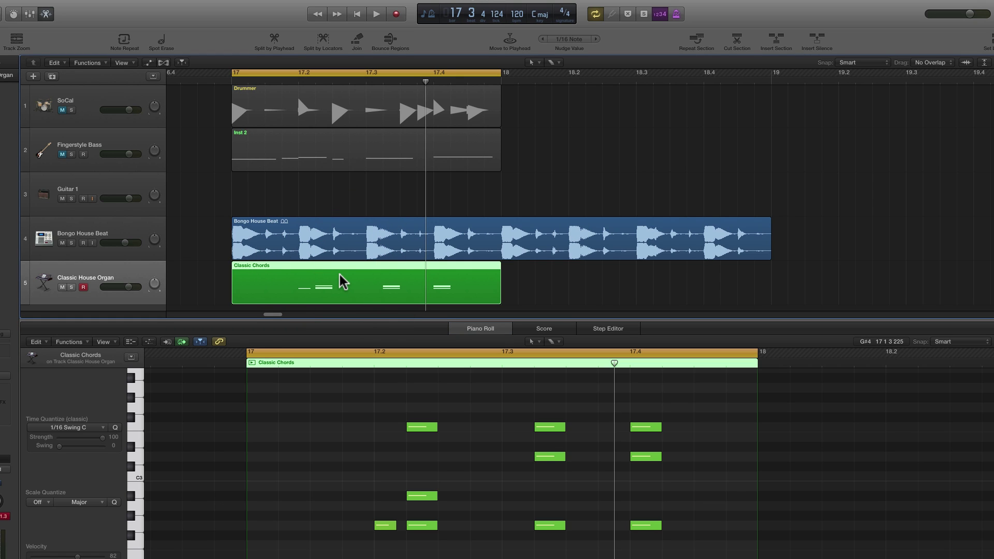
click(482, 411)
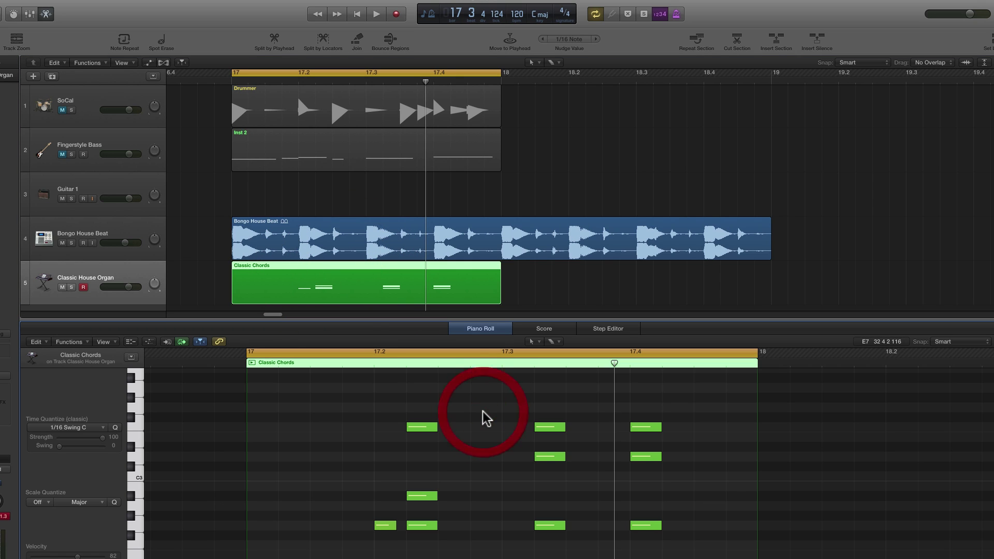
click(371, 278)
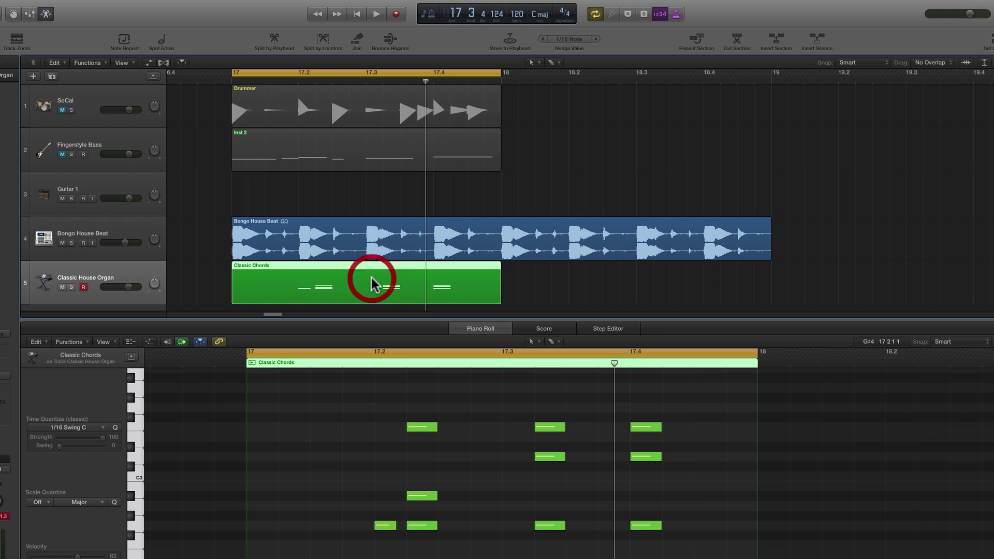
click(411, 269)
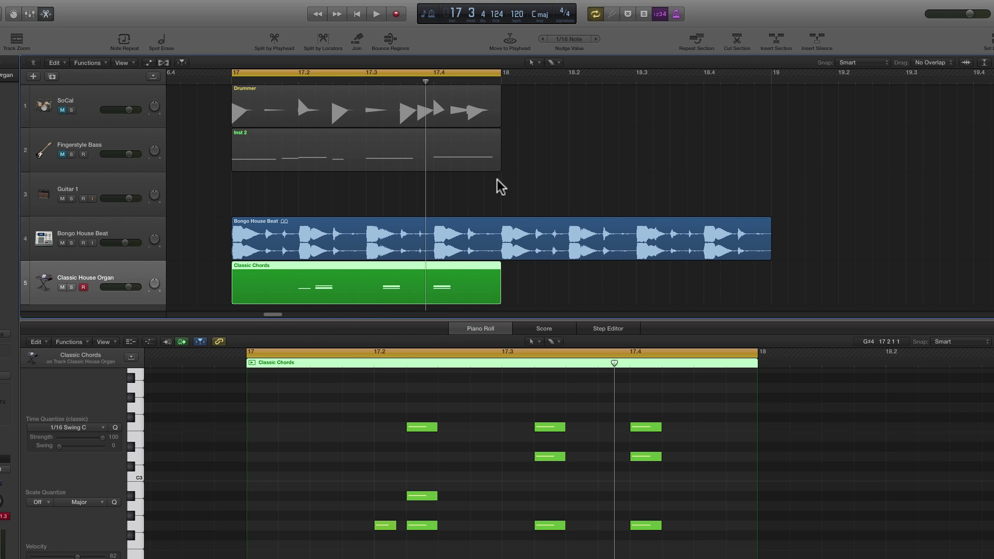
click(595, 40)
click(543, 39)
Step: Nudge the Classic Chords region a net two sixteenths earlier, auditioning between nudges
click(545, 38)
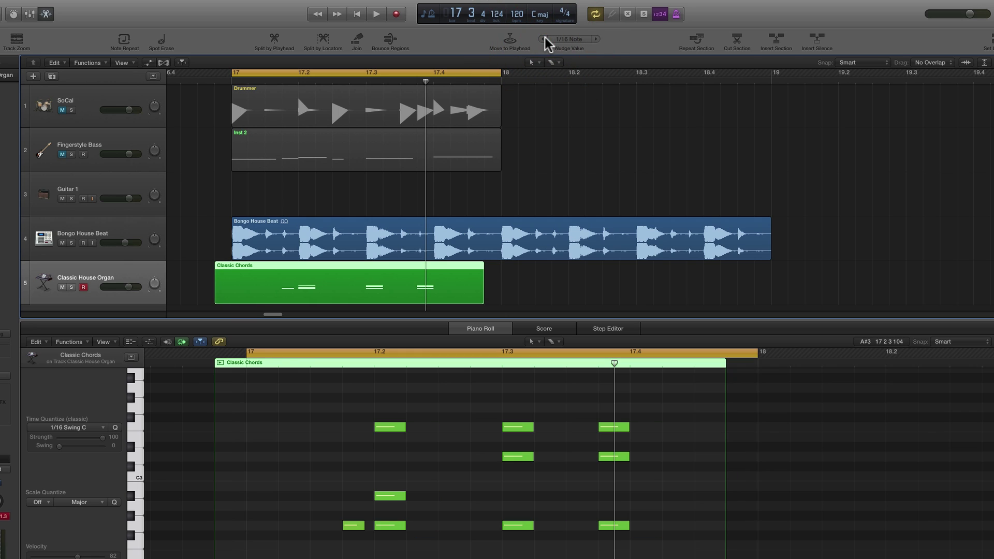
key(space)
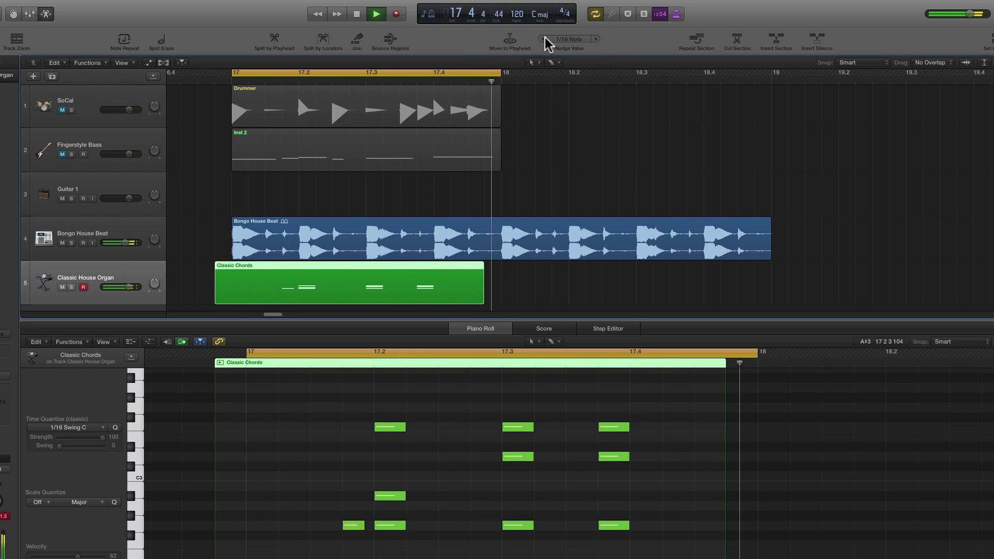
key(space)
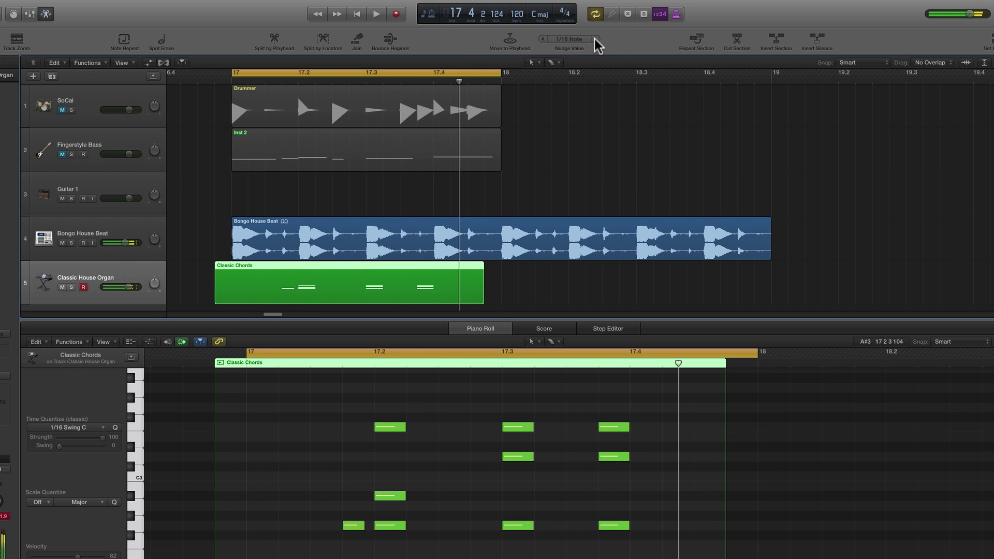
click(594, 38)
key(space)
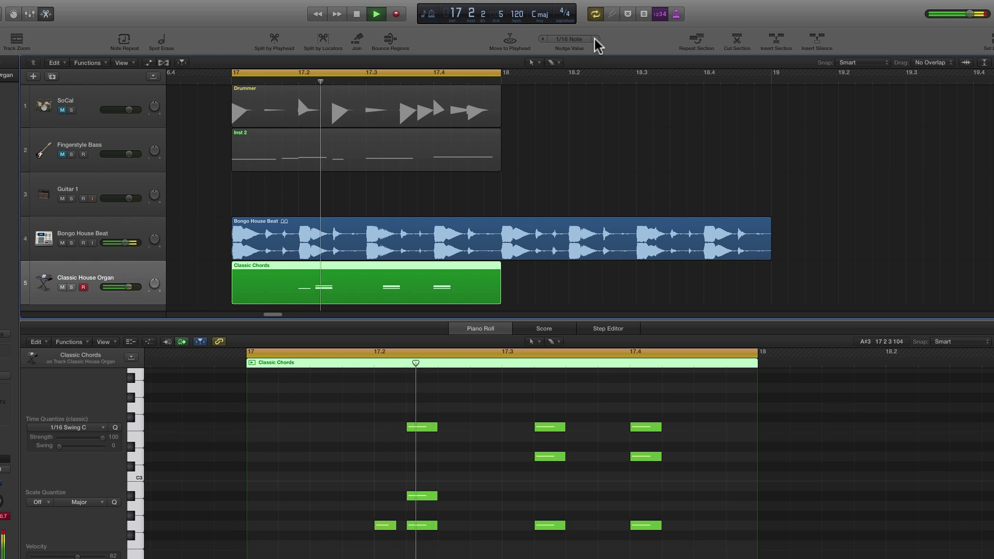
click(542, 39)
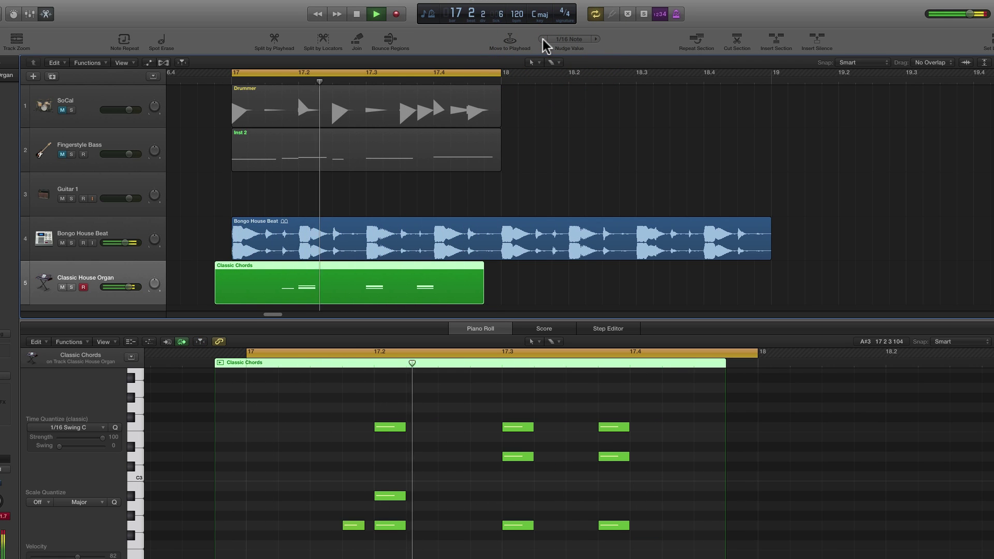
click(542, 40)
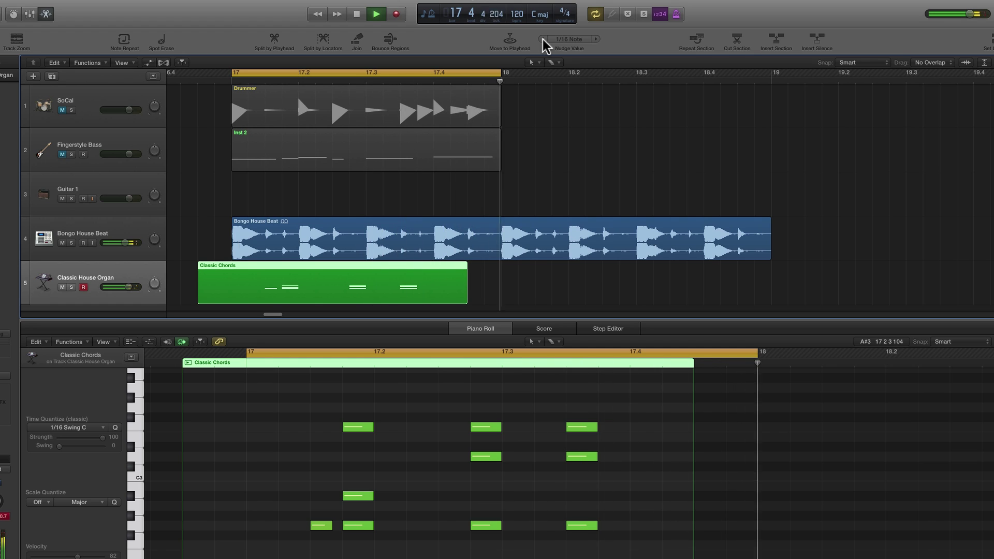
key(space)
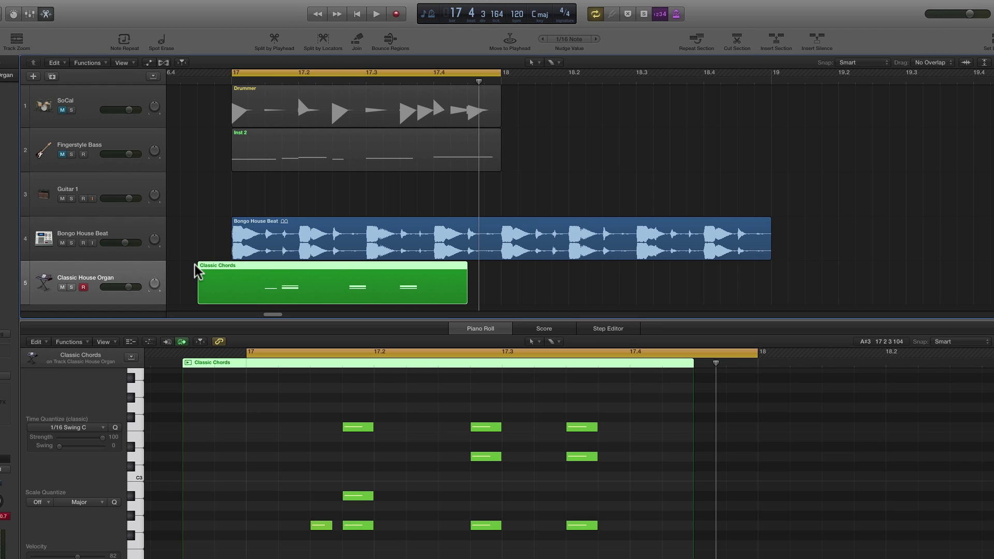
Step: Move the region back to bar 17, copy it to bar 18, and extend the cycle to bar 19
drag(239, 269, 285, 269)
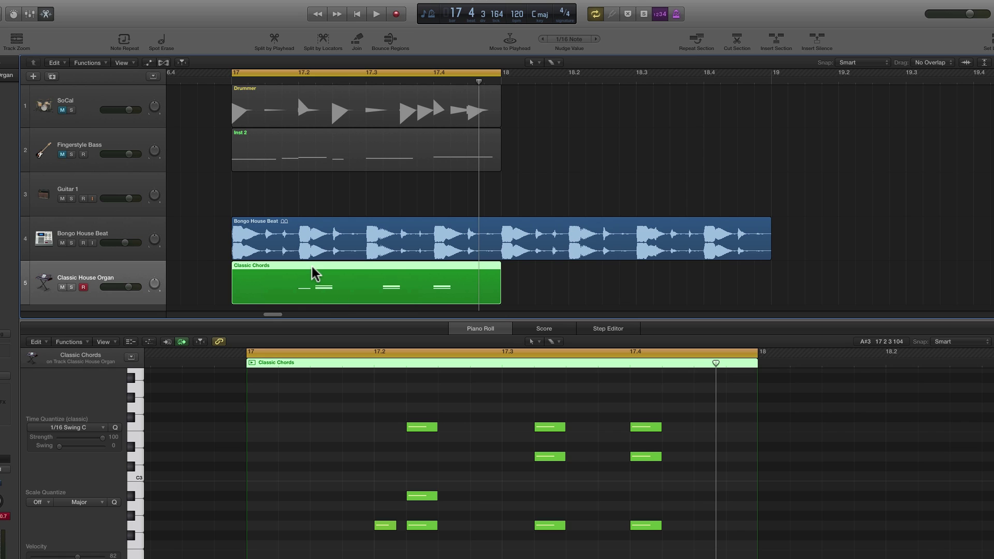
drag(311, 266, 579, 269)
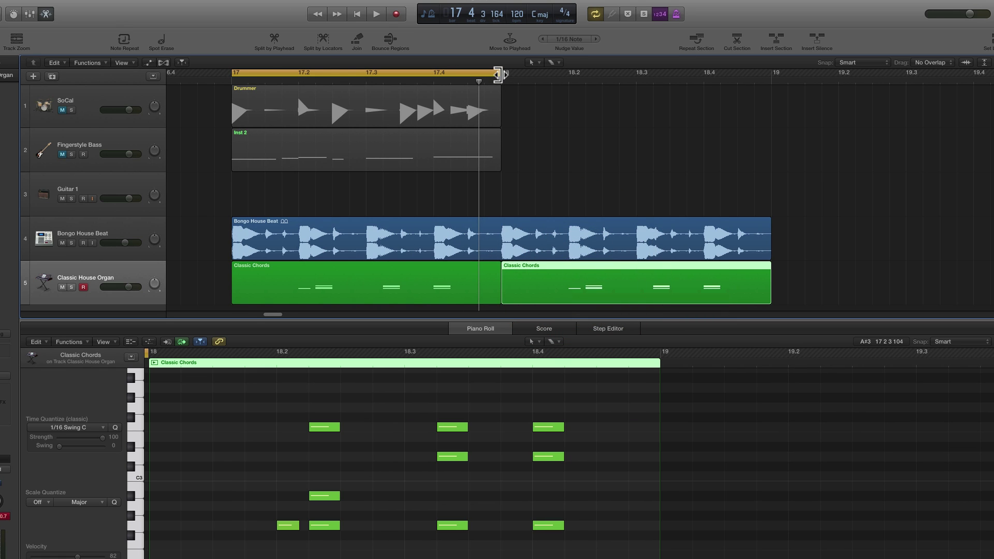
drag(499, 74, 765, 106)
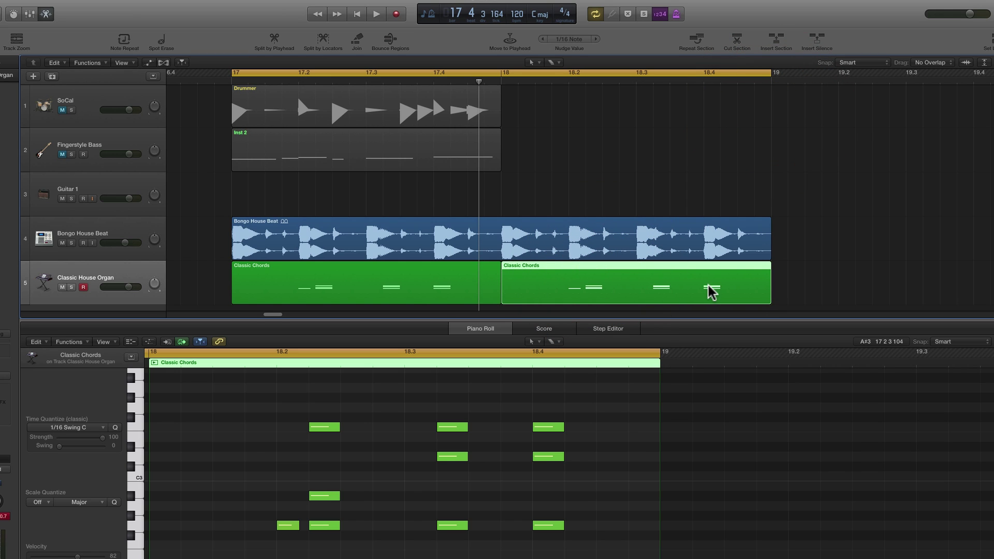
Step: Nudge the copied region two sixteenths earlier and check both regions' notes
click(543, 39)
click(542, 39)
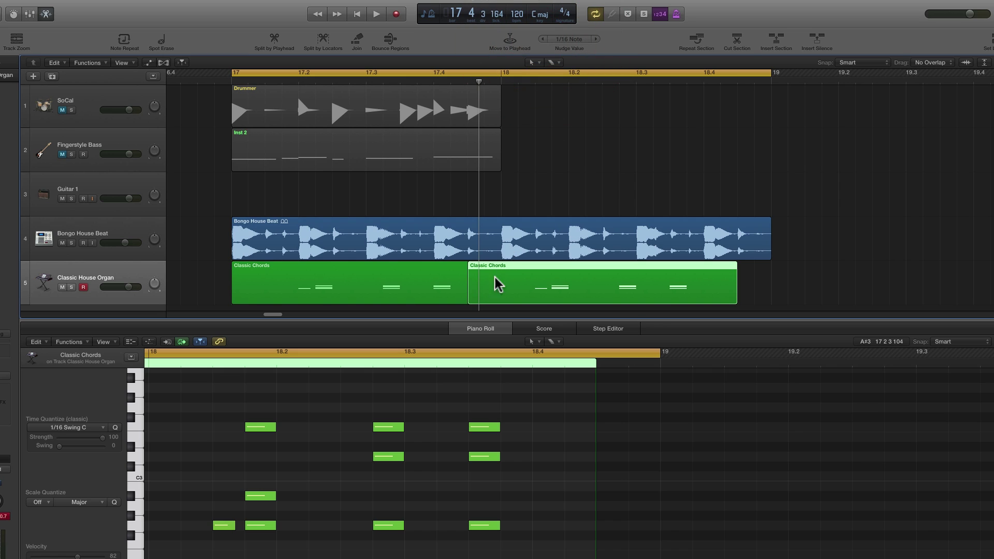
click(377, 272)
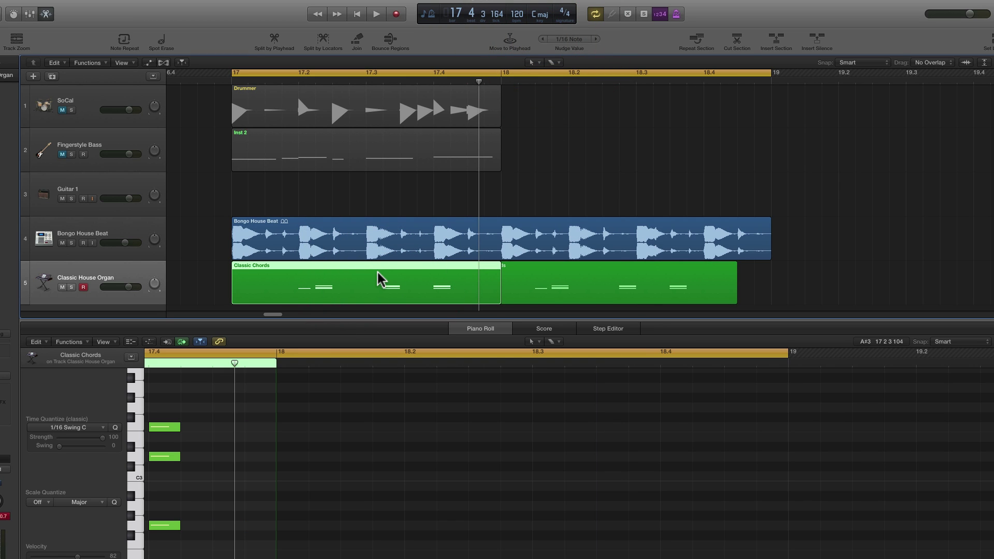
click(545, 272)
key(space)
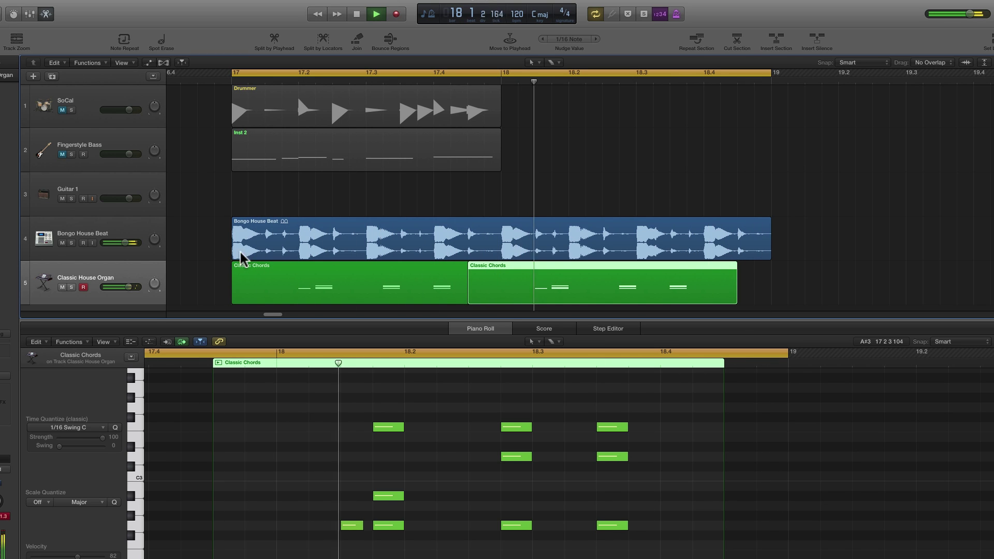
click(126, 243)
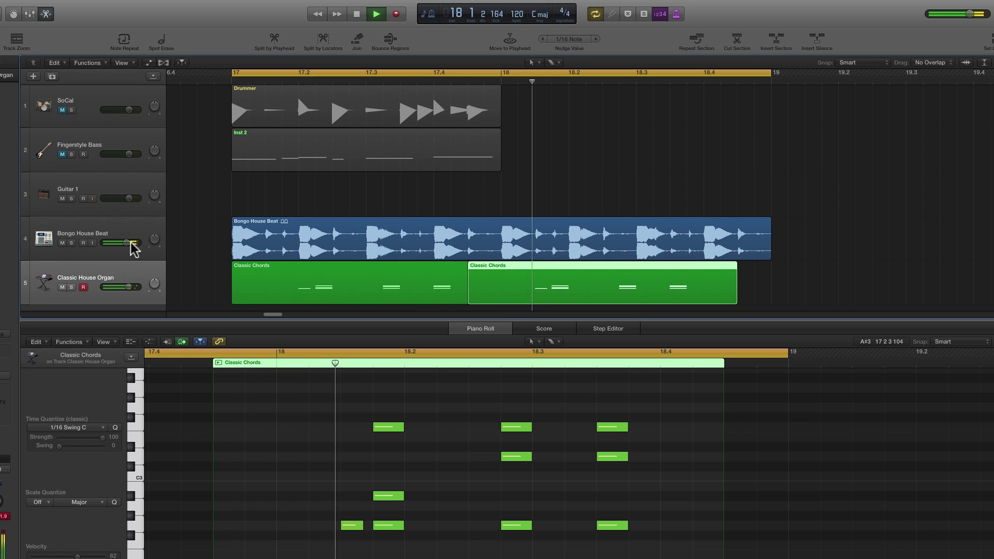
key(space)
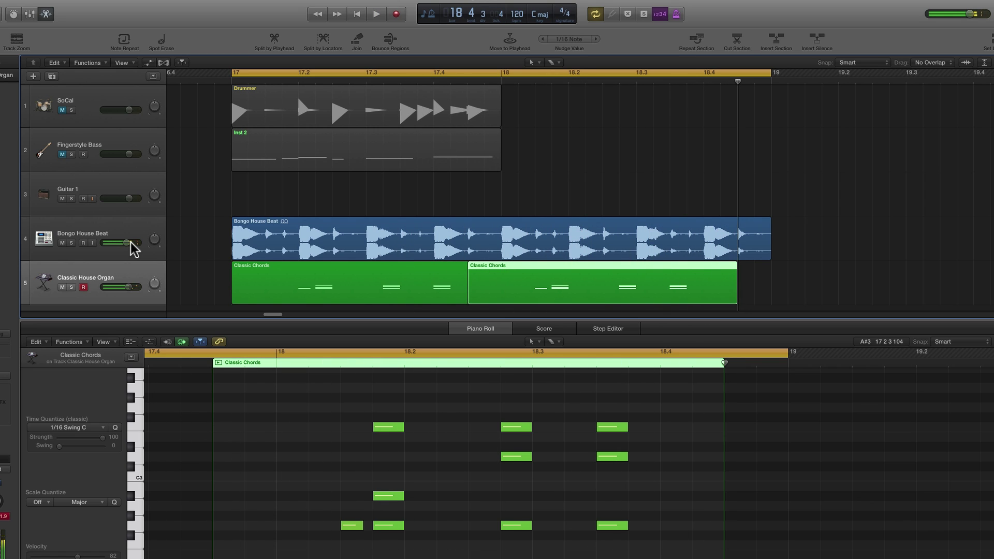